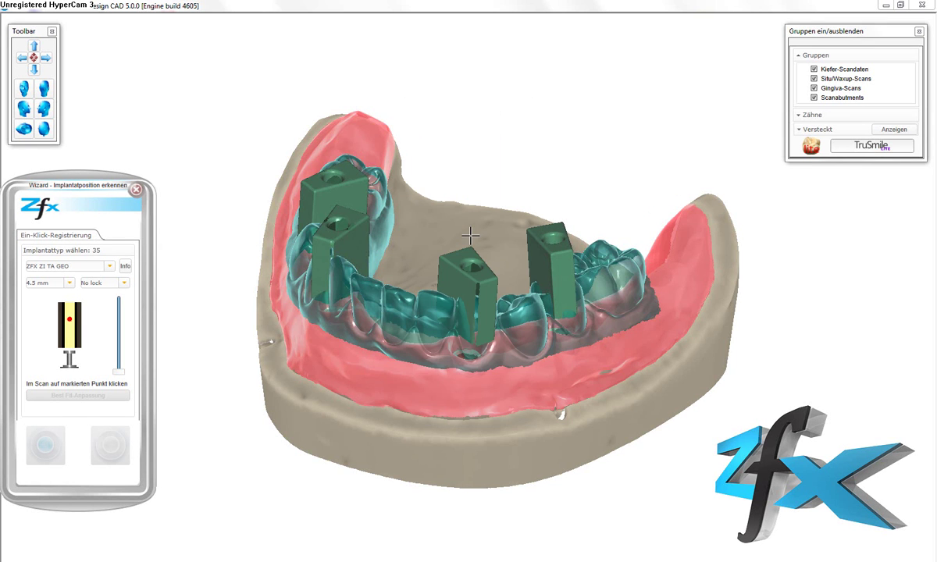
- Keep the ZFX ZI TA GEO implant type and best-fit the implant at position 35
{"action": "right_click_drag", "start_coordinate": [268, 394], "coordinate": [283, 398]}
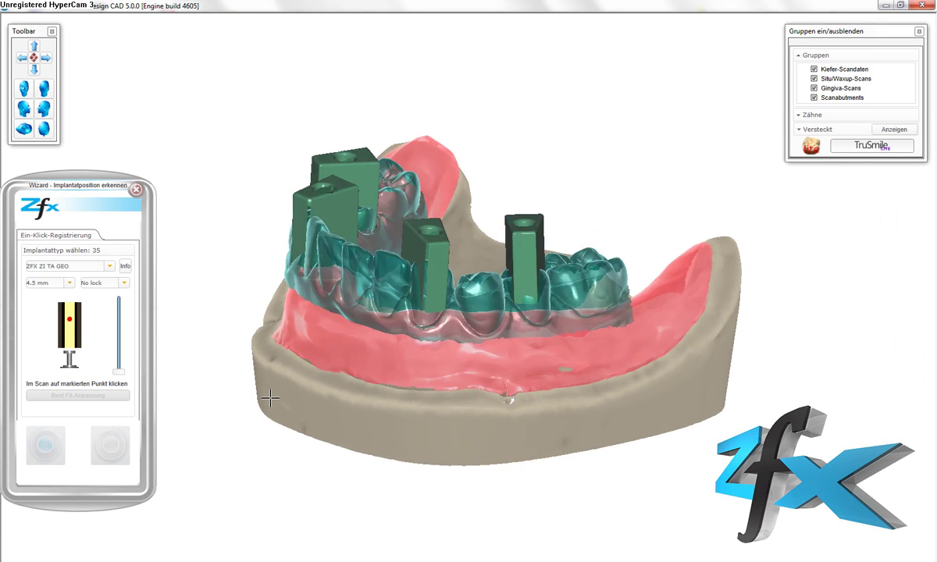
{"action": "left_click", "coordinate": [111, 267]}
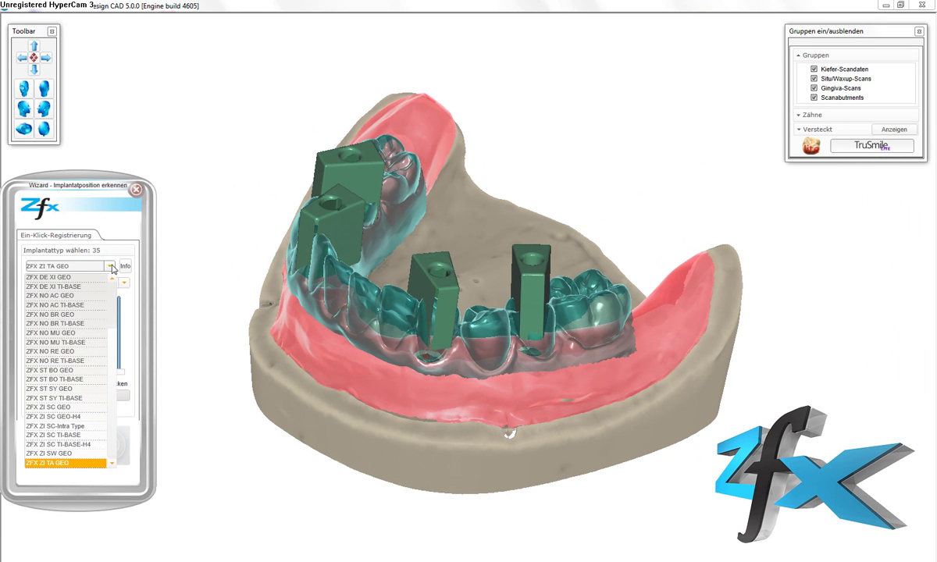
{"action": "left_click", "coordinate": [61, 464]}
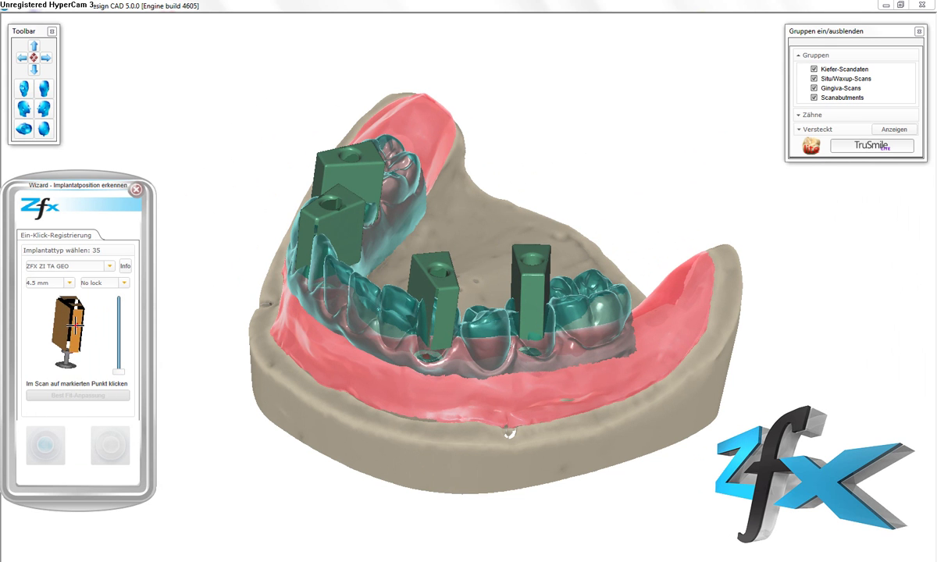
{"action": "left_click", "coordinate": [534, 289]}
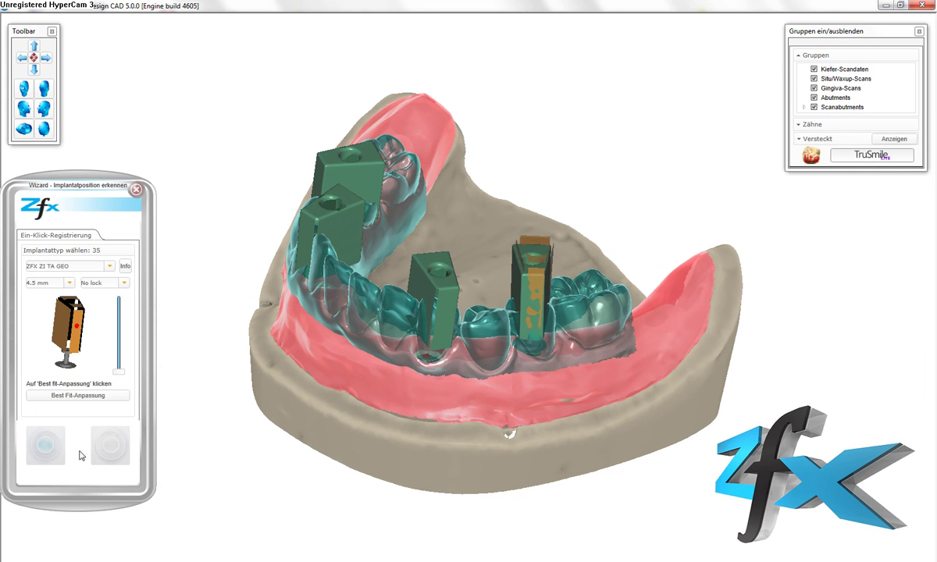
{"action": "left_click", "coordinate": [101, 398]}
{"action": "left_click", "coordinate": [110, 445]}
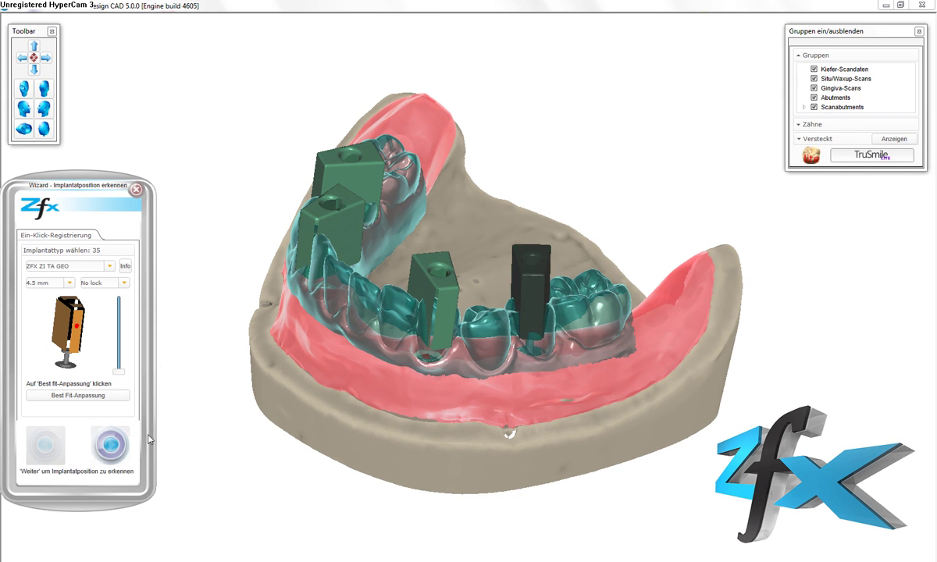
- Best-fit the implants onto the scan abutments at positions 33, 43 and 45
{"action": "left_click", "coordinate": [434, 281]}
{"action": "left_click", "coordinate": [123, 396]}
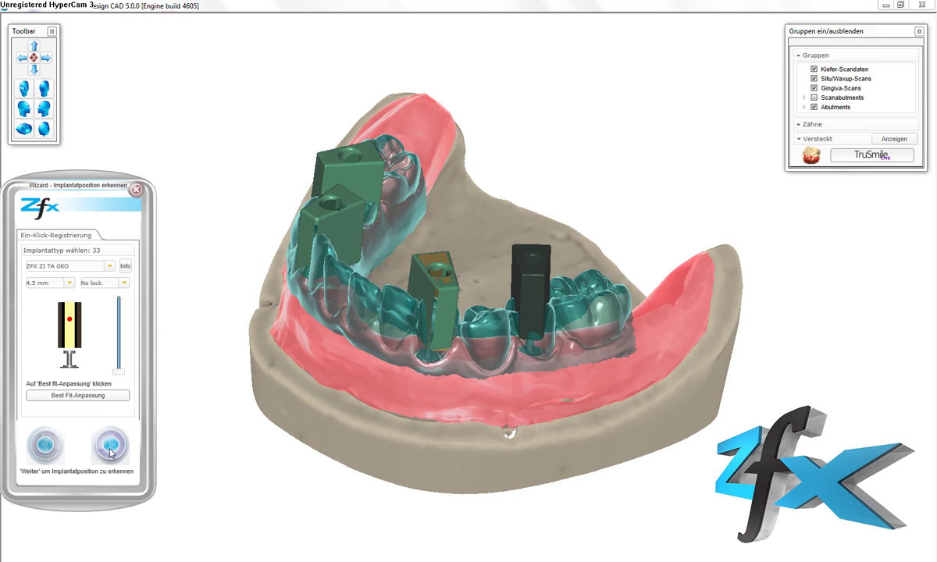
{"action": "left_click", "coordinate": [110, 444]}
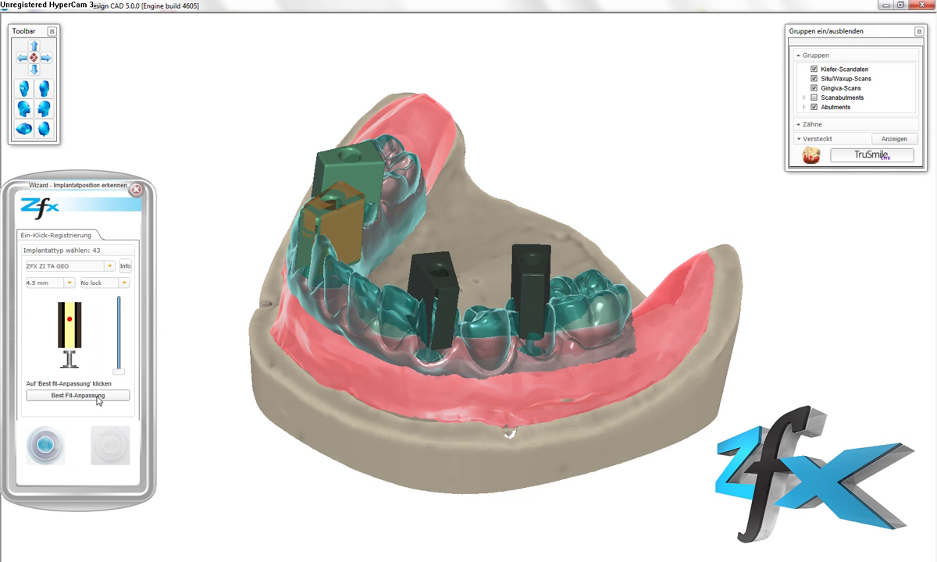
{"action": "left_click", "coordinate": [99, 396]}
{"action": "left_click", "coordinate": [110, 444]}
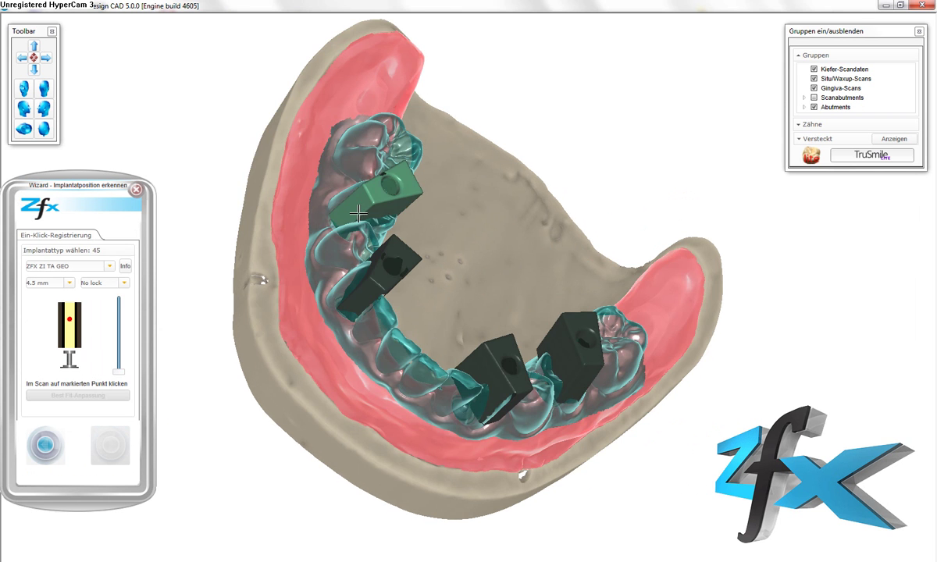
{"action": "left_click", "coordinate": [358, 213]}
{"action": "left_click", "coordinate": [100, 395]}
{"action": "left_click", "coordinate": [110, 445]}
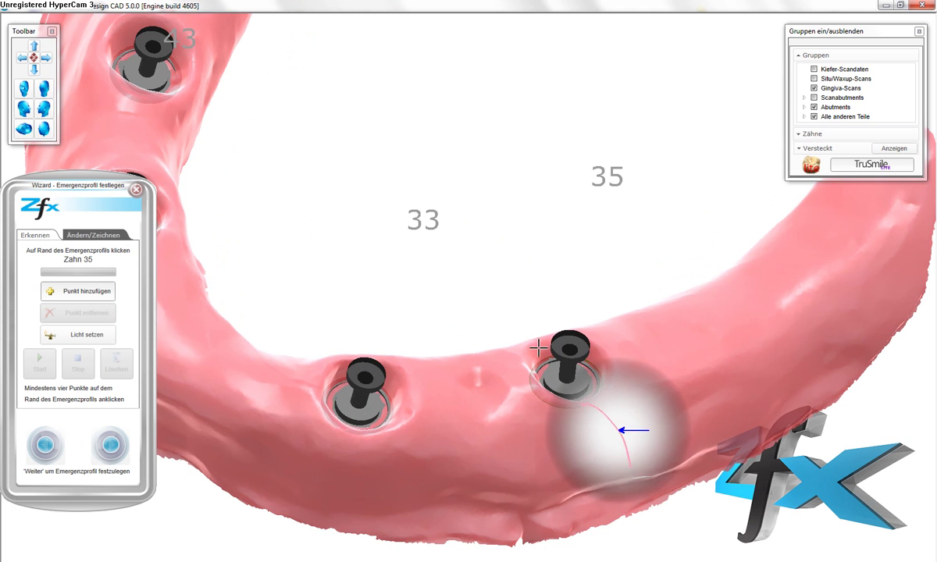
- Outline the emergence-profile rims of implants 35 and 33 with points on the gingiva
{"action": "left_click", "coordinate": [538, 348]}
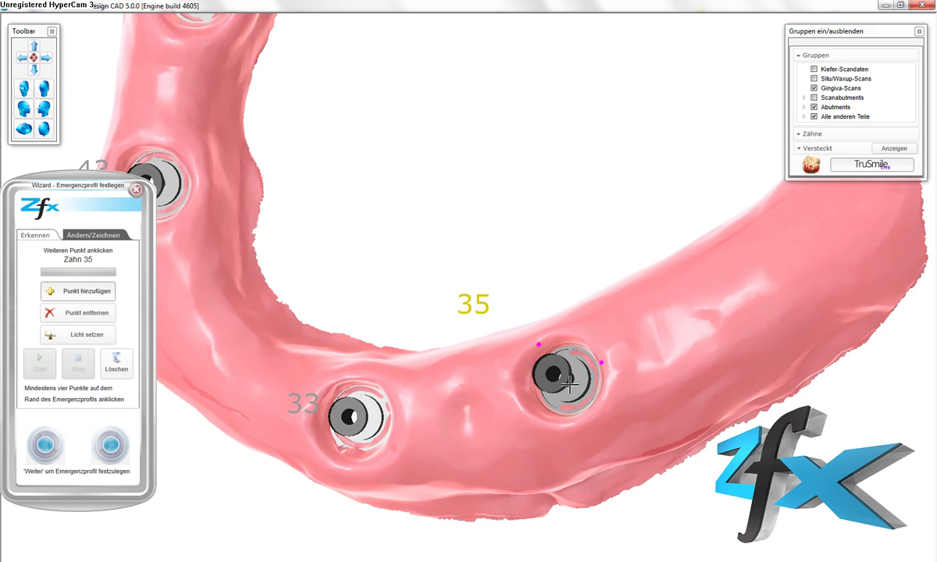
{"action": "left_click", "coordinate": [512, 392]}
{"action": "left_click", "coordinate": [565, 428]}
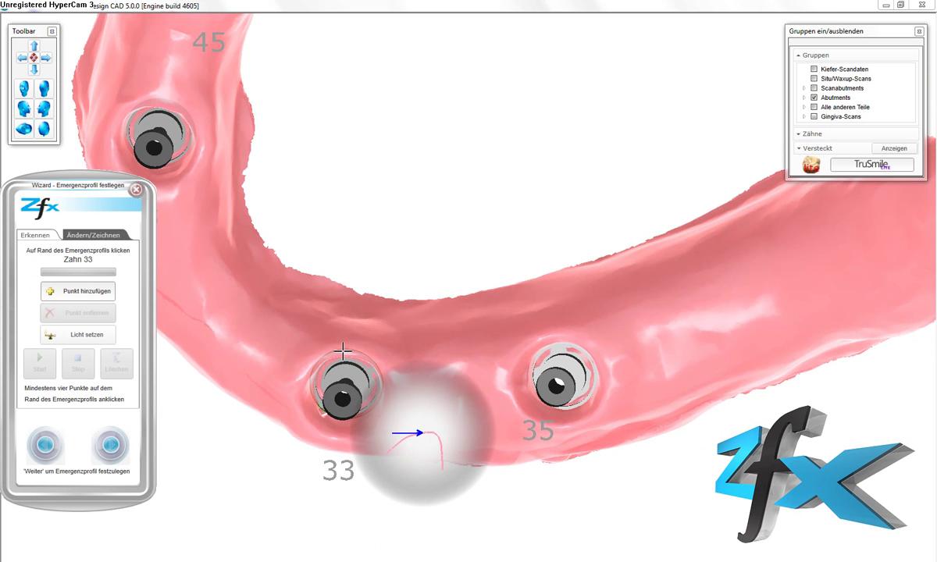
{"action": "left_click", "coordinate": [343, 353]}
{"action": "left_click", "coordinate": [300, 385]}
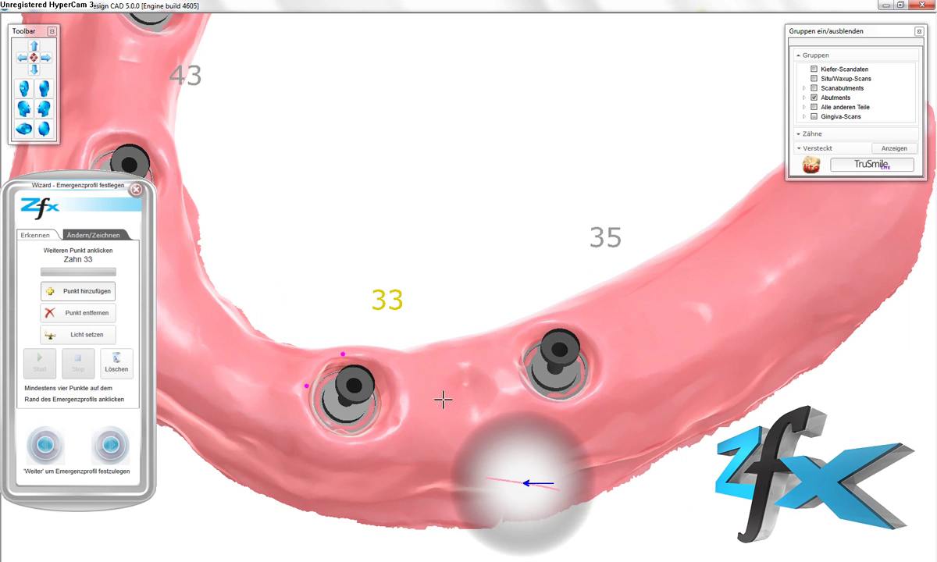
{"action": "left_click", "coordinate": [398, 400]}
{"action": "left_click", "coordinate": [345, 440]}
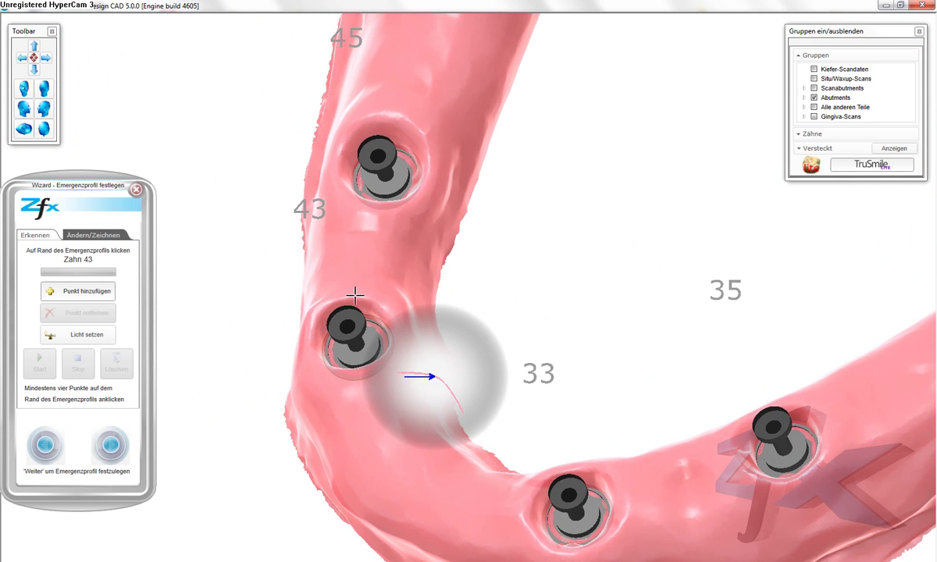
- Outline the emergence-profile rims of implants 43 and 45 with four points each
{"action": "left_click", "coordinate": [356, 298]}
{"action": "left_click", "coordinate": [307, 342]}
{"action": "left_click", "coordinate": [348, 378]}
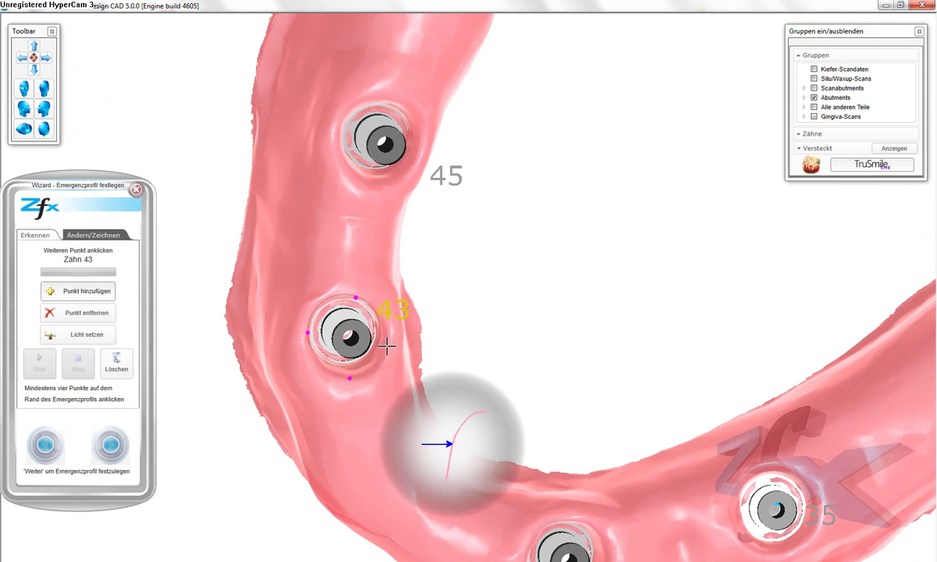
{"action": "left_click", "coordinate": [389, 334]}
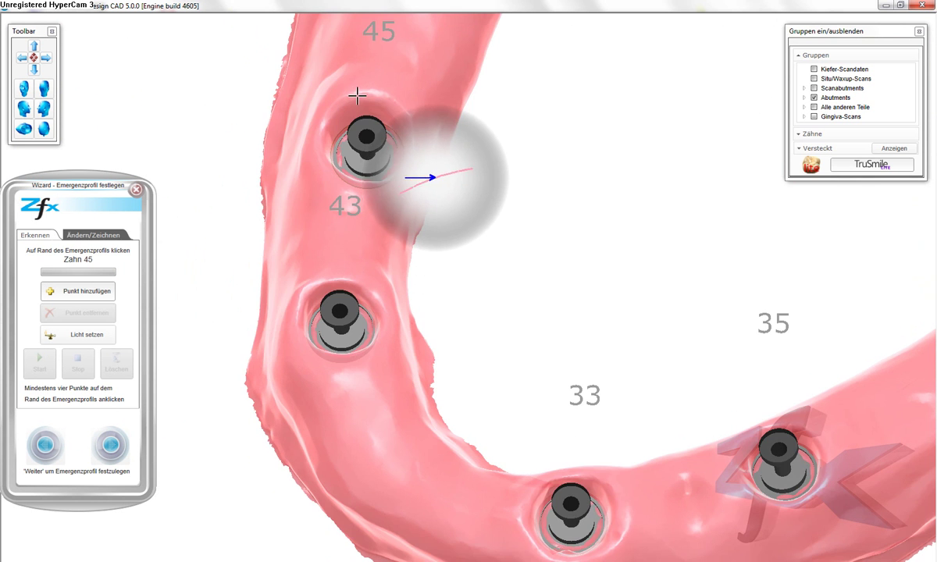
{"action": "left_click", "coordinate": [357, 95]}
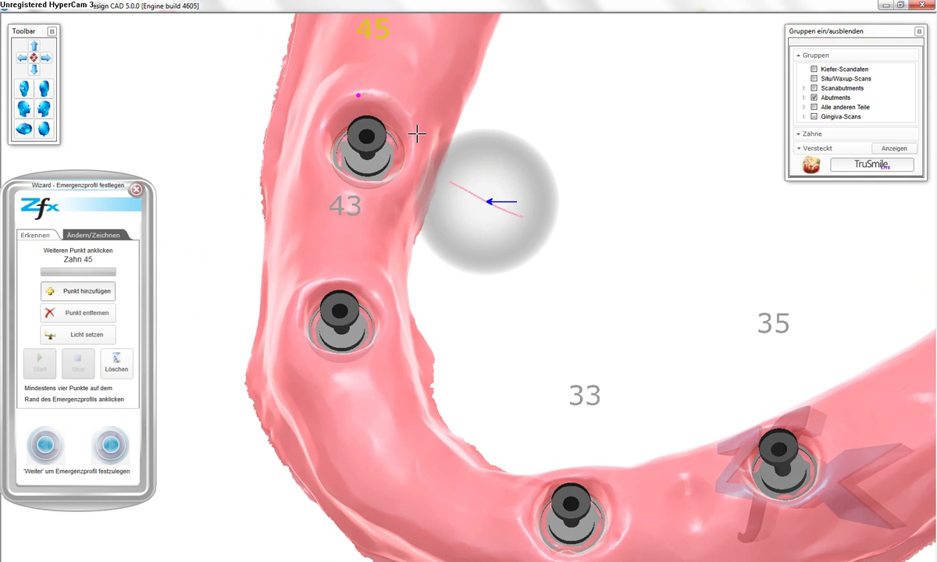
{"action": "left_click", "coordinate": [410, 142]}
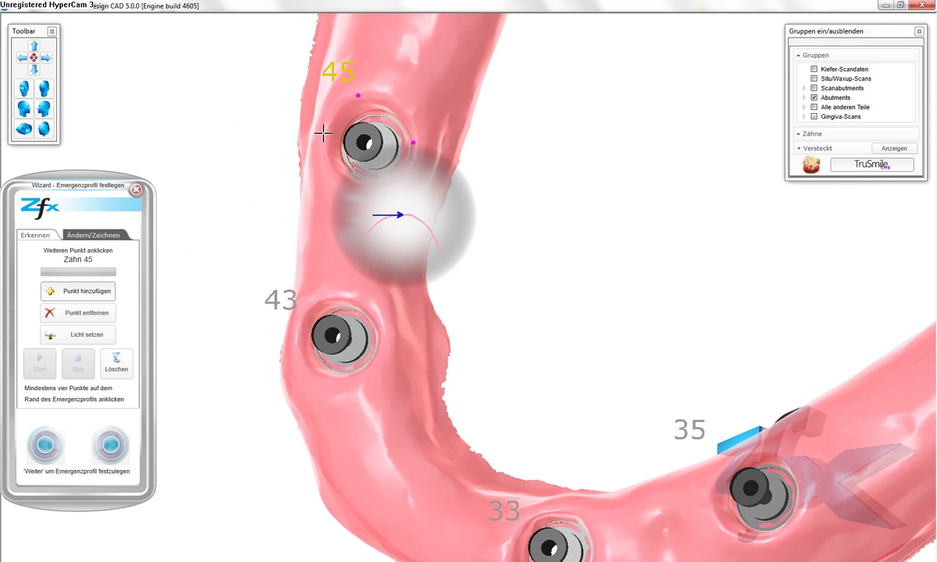
{"action": "left_click", "coordinate": [320, 133]}
{"action": "left_click", "coordinate": [335, 218]}
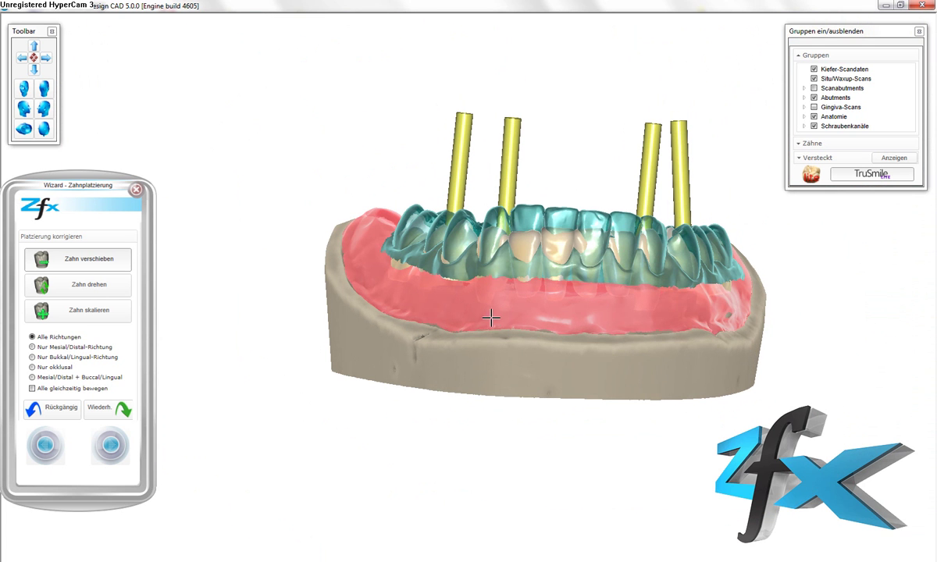
- With Alle gleichzeitig bewegen on, raise the whole tooth arch upward into the wax-up
{"action": "left_click", "coordinate": [32, 388]}
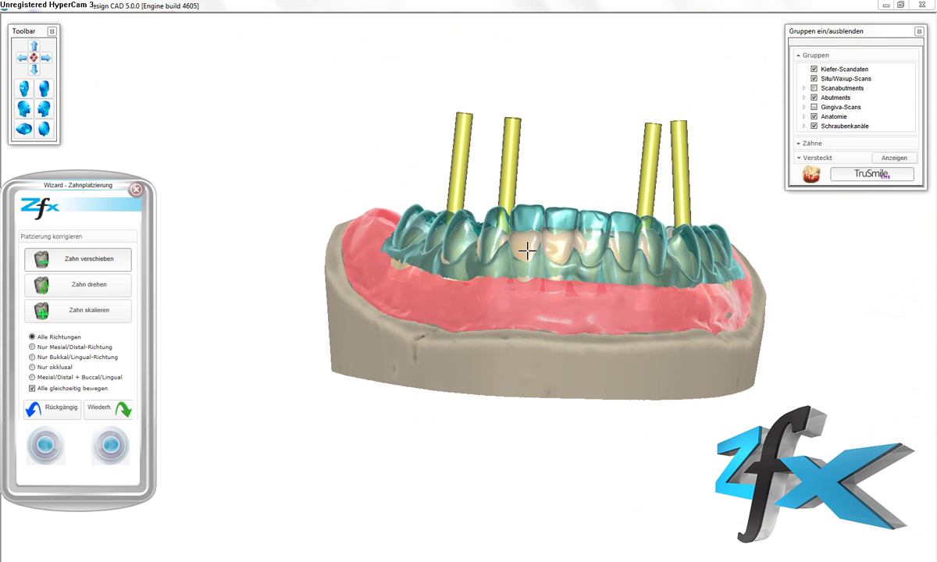
{"action": "left_click_drag", "start_coordinate": [528, 250], "coordinate": [529, 232]}
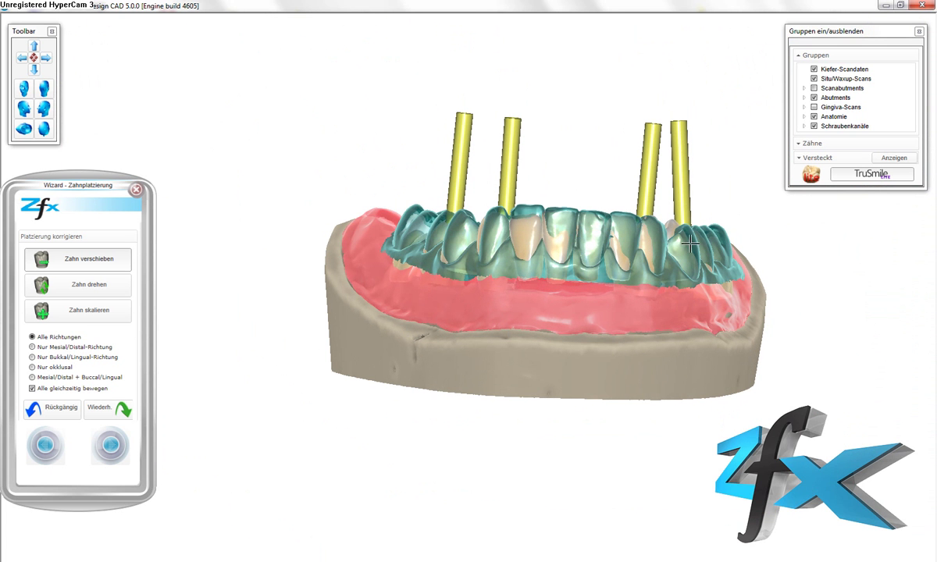
{"action": "left_click_drag", "start_coordinate": [708, 265], "coordinate": [712, 268]}
{"action": "right_click_drag", "start_coordinate": [707, 268], "coordinate": [309, 212]}
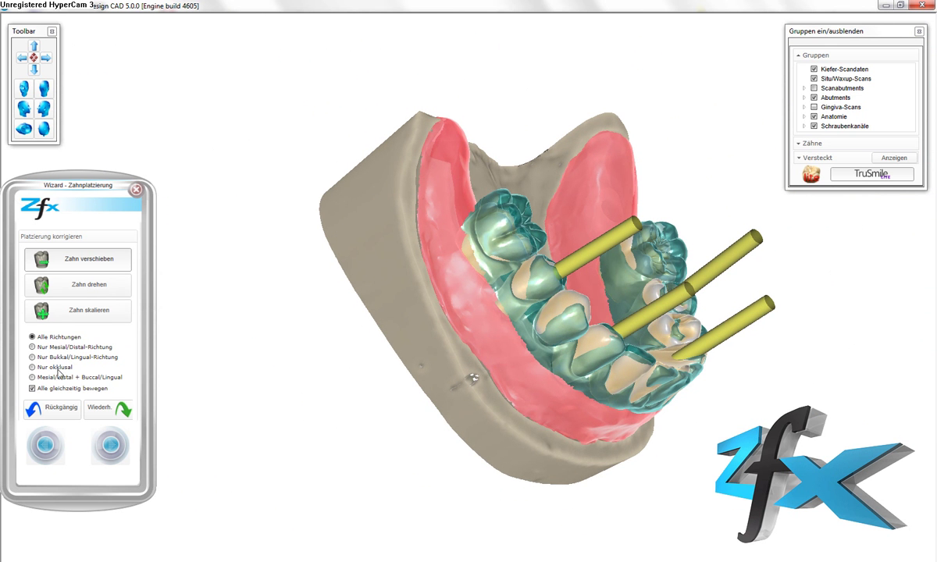
{"action": "left_click", "coordinate": [32, 388]}
- Check the arch and screw channels from several angles, nudge a molar up, and confirm placement
{"action": "scroll", "coordinate": [486, 221], "scroll_direction": "up", "scroll_amount": 2}
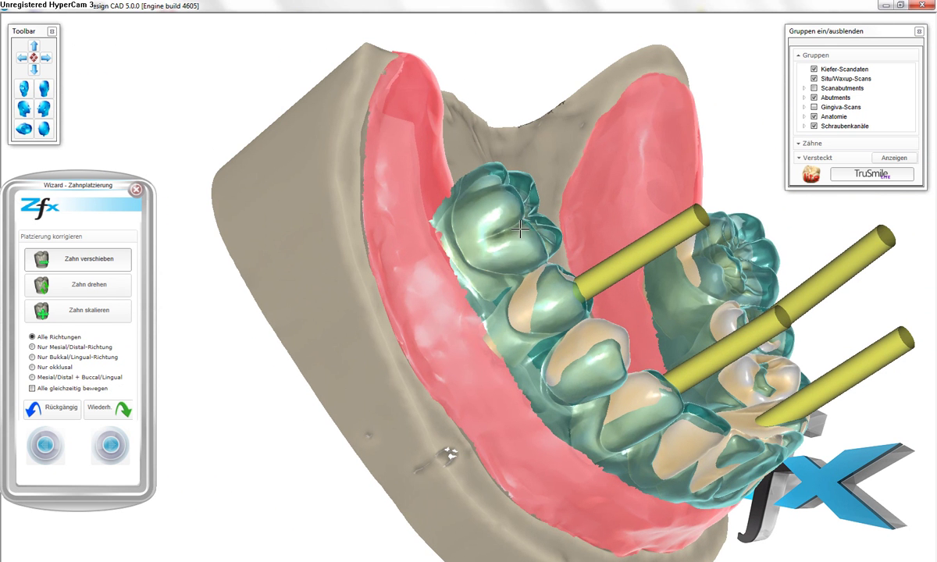
{"action": "right_click_drag", "start_coordinate": [560, 289], "coordinate": [536, 305]}
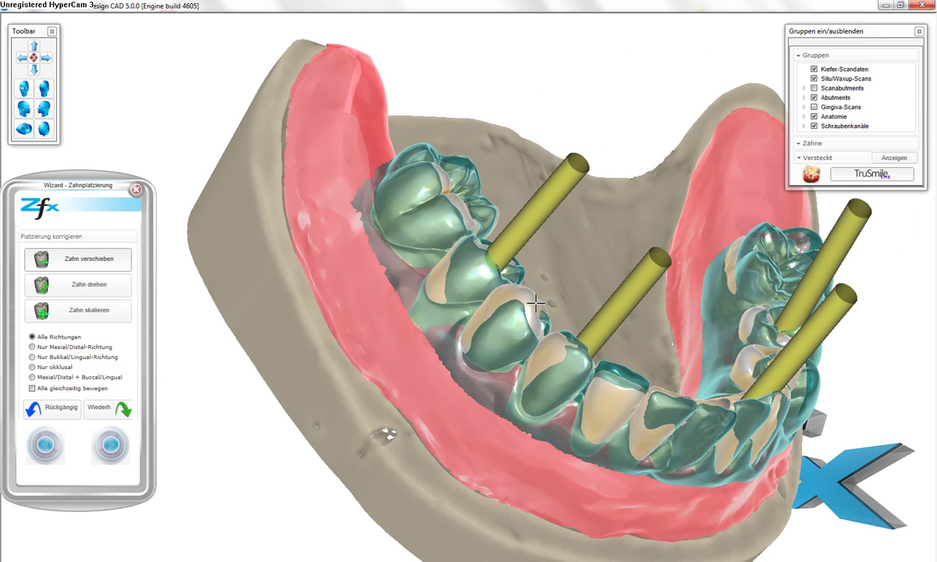
{"action": "mouse_move", "coordinate": [591, 377]}
{"action": "right_mouse_down"}
{"action": "mouse_move", "coordinate": [519, 356]}
{"action": "mouse_move", "coordinate": [535, 351]}
{"action": "mouse_move", "coordinate": [518, 384]}
{"action": "right_mouse_up"}
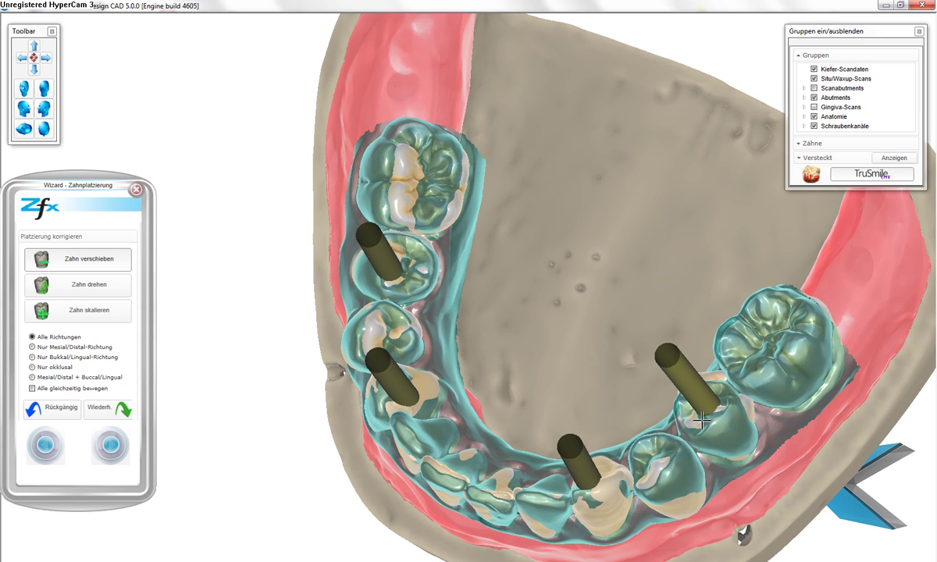
{"action": "right_click_drag", "start_coordinate": [702, 420], "coordinate": [562, 371]}
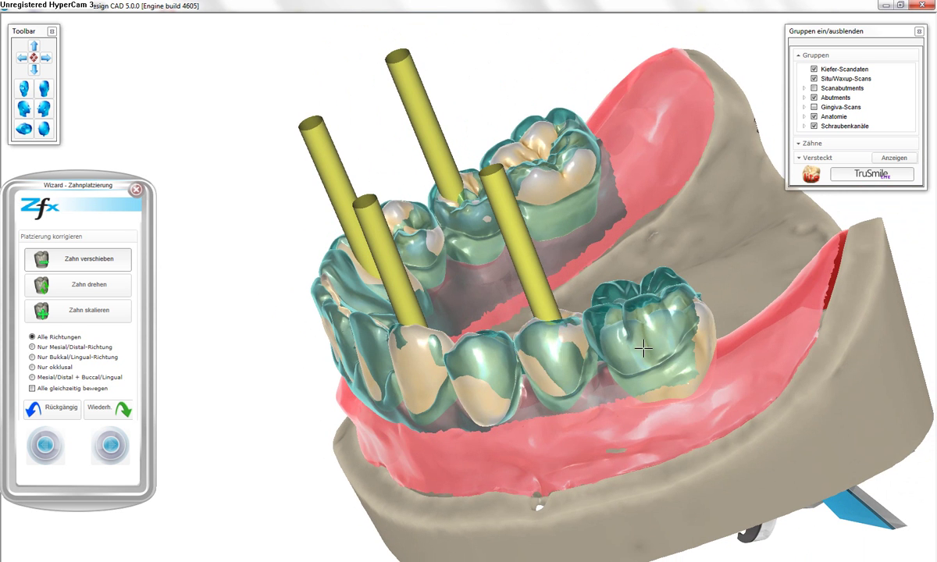
{"action": "mouse_move", "coordinate": [643, 377]}
{"action": "right_mouse_down"}
{"action": "mouse_move", "coordinate": [696, 405]}
{"action": "mouse_move", "coordinate": [688, 478]}
{"action": "right_mouse_up"}
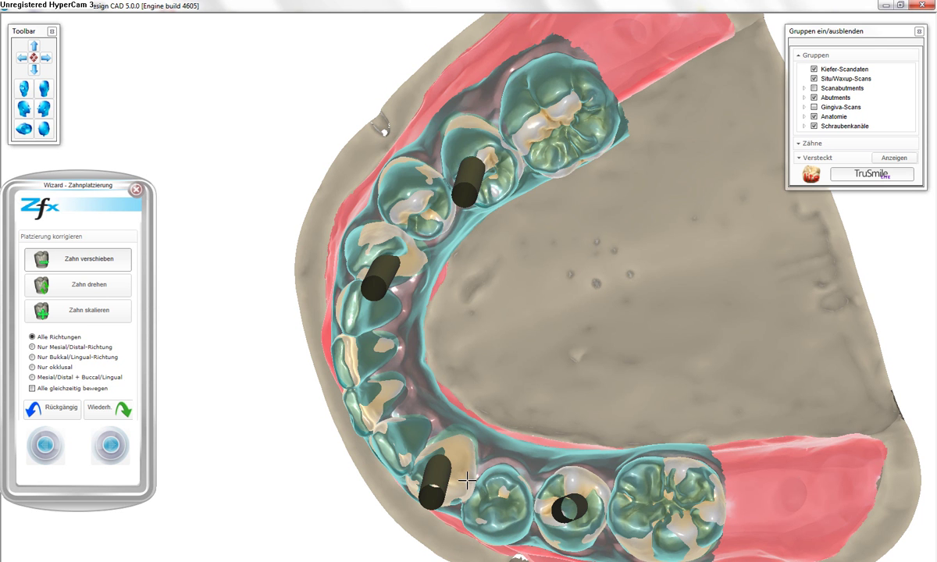
{"action": "right_click_drag", "start_coordinate": [451, 405], "coordinate": [405, 247]}
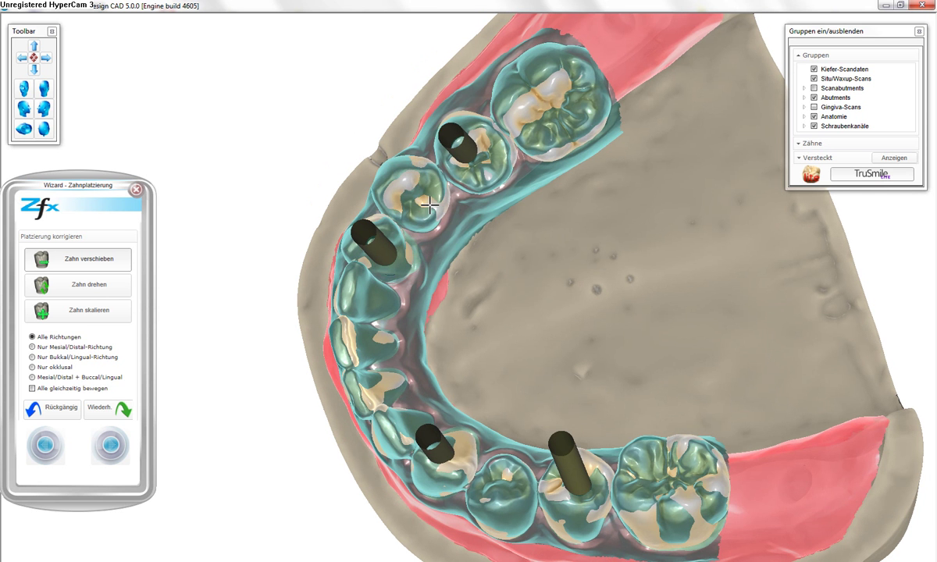
{"action": "left_click_drag", "start_coordinate": [553, 137], "coordinate": [550, 129]}
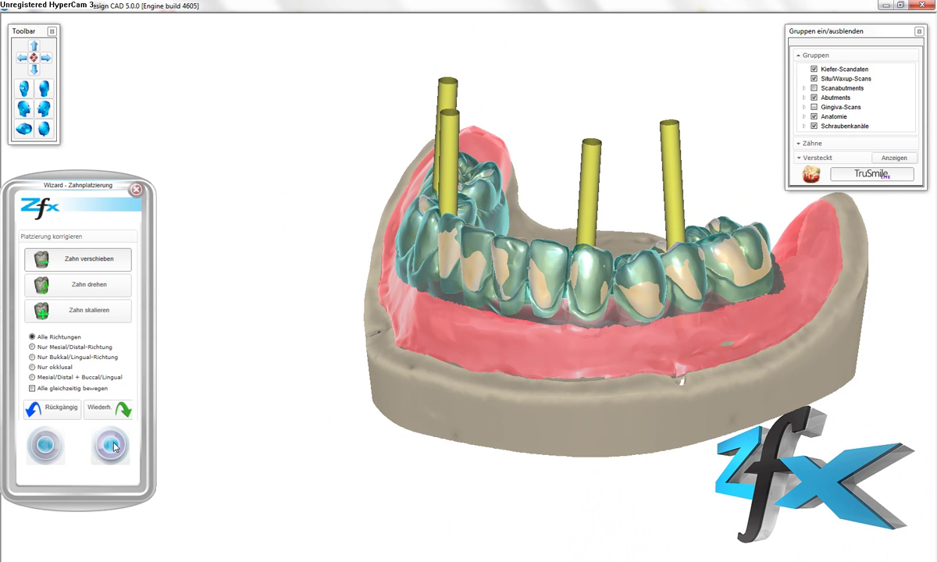
{"action": "left_click", "coordinate": [113, 446]}
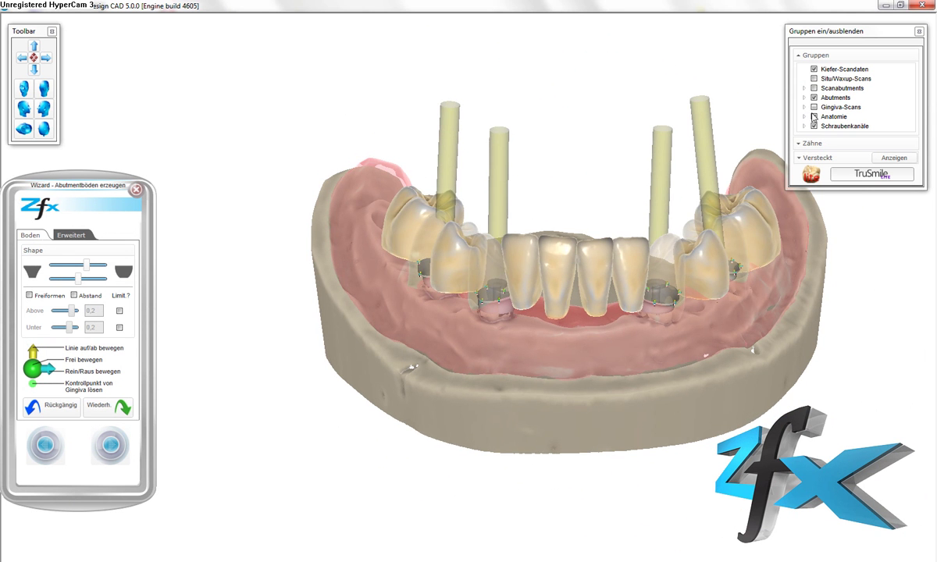
- Hide the anatomic teeth, slightly adjust the abutment base Shape slider, and confirm the bases
{"action": "left_click", "coordinate": [815, 116]}
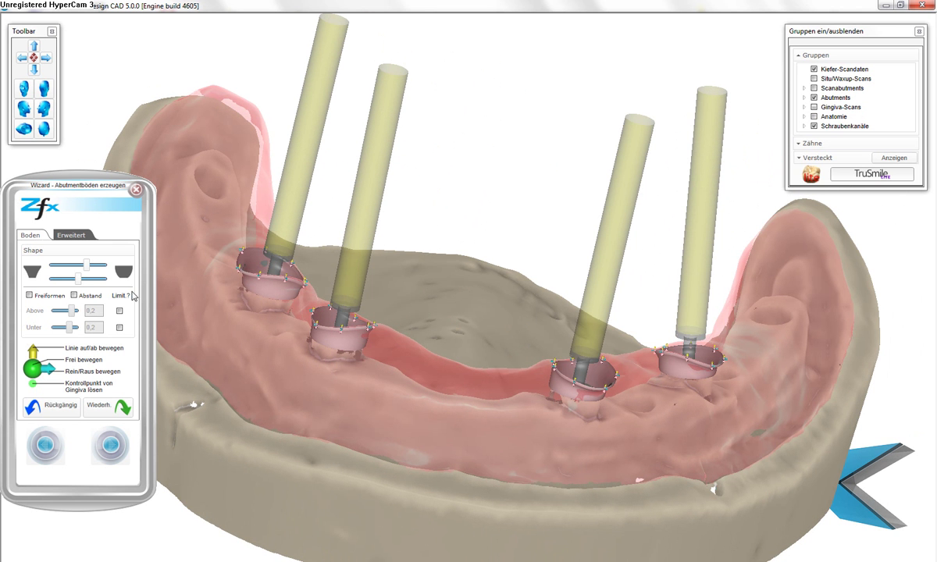
{"action": "left_click_drag", "start_coordinate": [78, 282], "coordinate": [84, 283]}
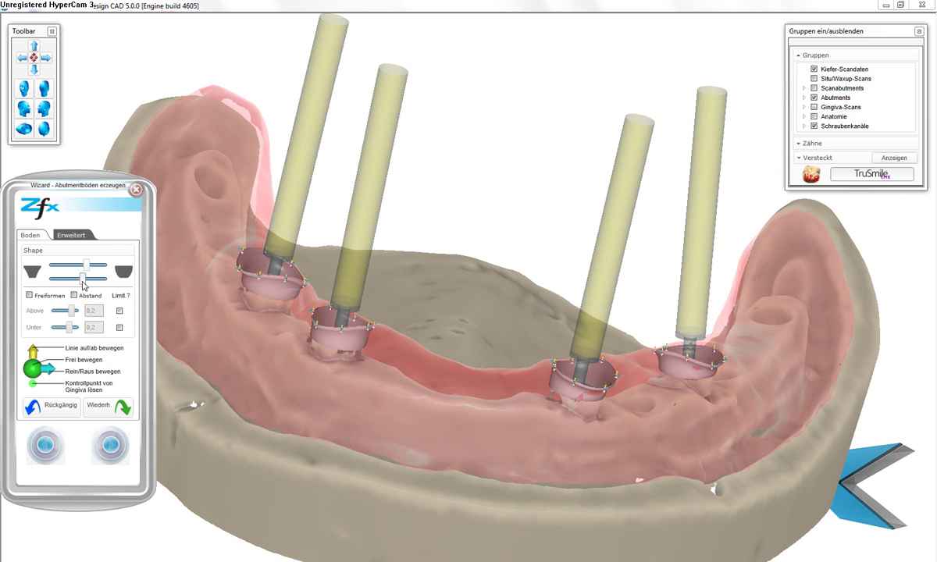
{"action": "left_click", "coordinate": [111, 447]}
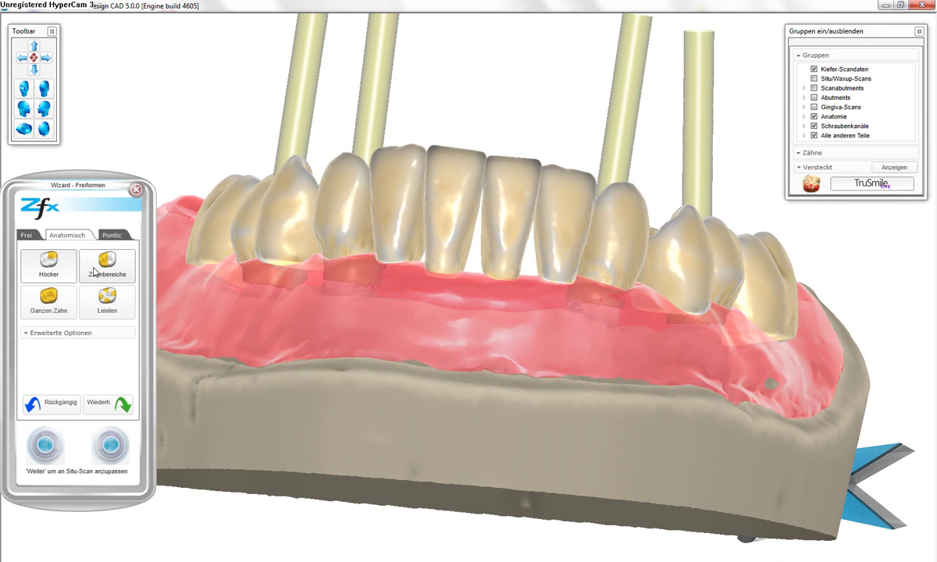
- Switch to whole-tooth region editing and view the teeth from the front and below
{"action": "left_click", "coordinate": [94, 272]}
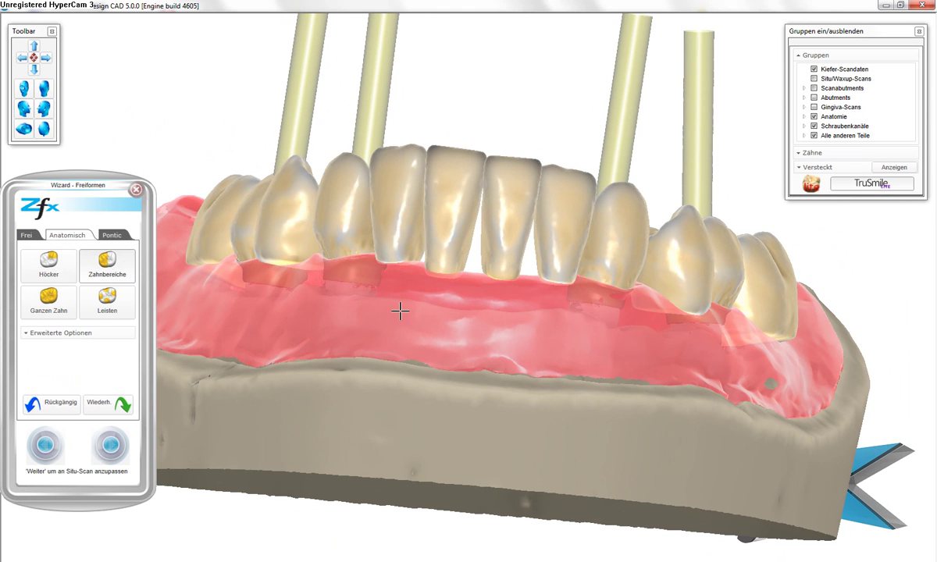
{"action": "mouse_move", "coordinate": [400, 310]}
{"action": "right_mouse_down"}
{"action": "mouse_move", "coordinate": [439, 262]}
{"action": "mouse_move", "coordinate": [494, 257]}
{"action": "mouse_move", "coordinate": [509, 307]}
{"action": "mouse_move", "coordinate": [582, 282]}
{"action": "right_mouse_up"}
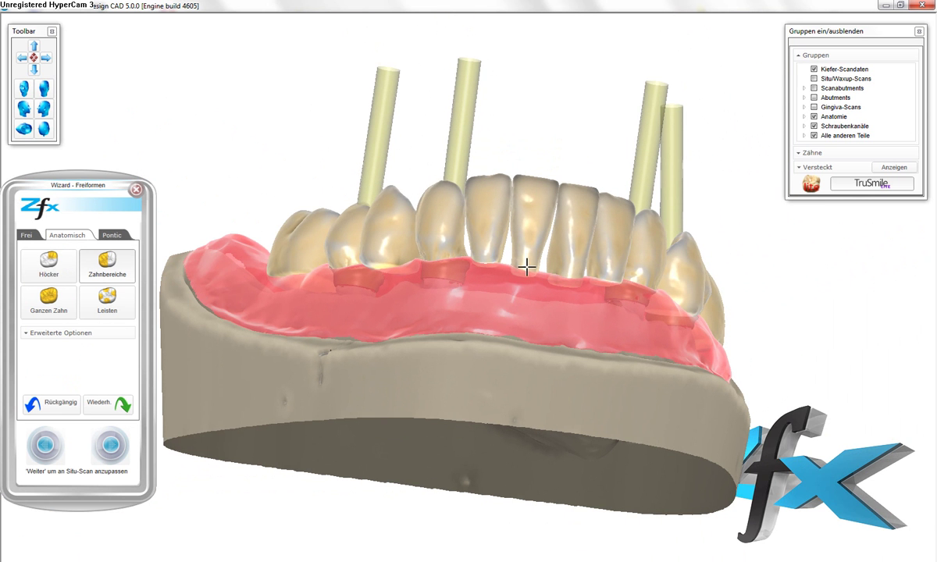
{"action": "mouse_move", "coordinate": [486, 269]}
{"action": "right_mouse_down"}
{"action": "mouse_move", "coordinate": [540, 224]}
{"action": "mouse_move", "coordinate": [501, 292]}
{"action": "right_mouse_up"}
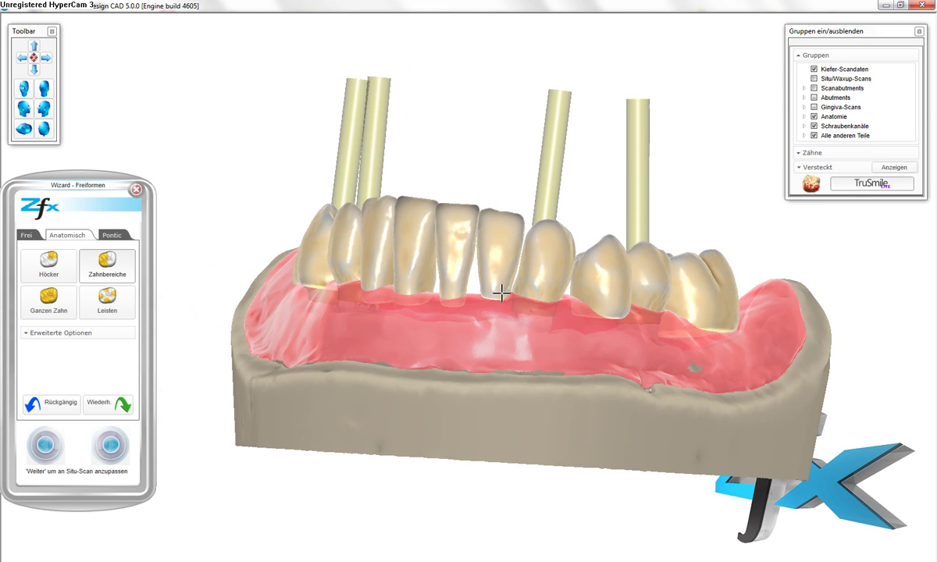
{"action": "mouse_move", "coordinate": [563, 319]}
{"action": "right_mouse_down"}
{"action": "mouse_move", "coordinate": [494, 272]}
{"action": "mouse_move", "coordinate": [492, 341]}
{"action": "mouse_move", "coordinate": [584, 310]}
{"action": "mouse_move", "coordinate": [477, 344]}
{"action": "mouse_move", "coordinate": [429, 307]}
{"action": "mouse_move", "coordinate": [363, 283]}
{"action": "mouse_move", "coordinate": [487, 335]}
{"action": "mouse_move", "coordinate": [547, 312]}
{"action": "right_mouse_up"}
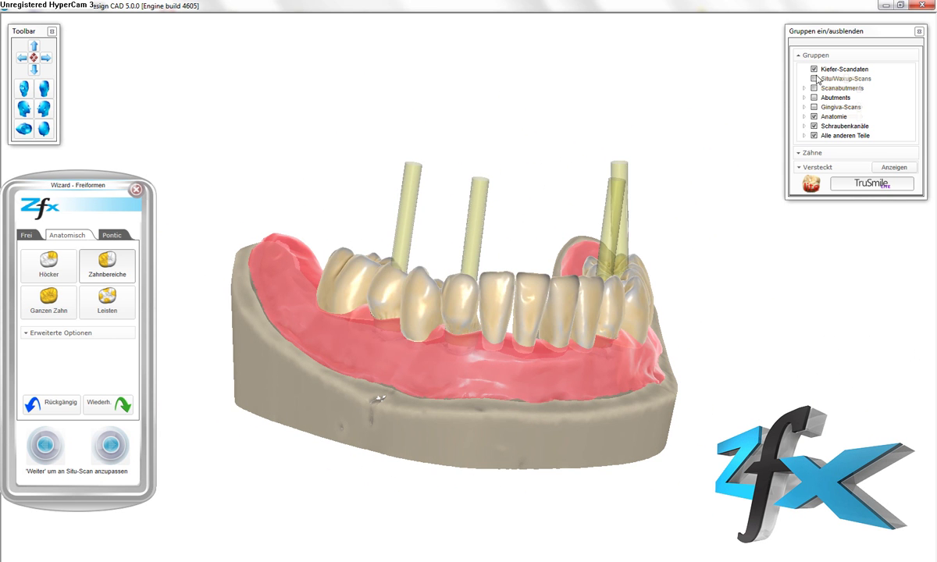
- Overlay the Situ/Waxup scan semi-transparently on the teeth and proceed to Anpassen an Situationsmodell
{"action": "left_click", "coordinate": [814, 79]}
{"action": "right_click_drag", "start_coordinate": [578, 168], "coordinate": [644, 165]}
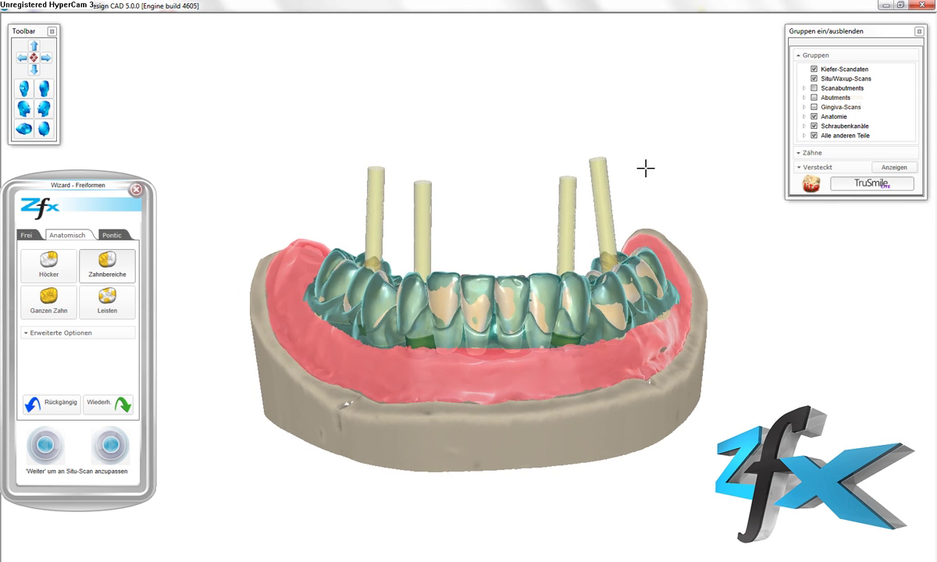
{"action": "left_click", "coordinate": [852, 81]}
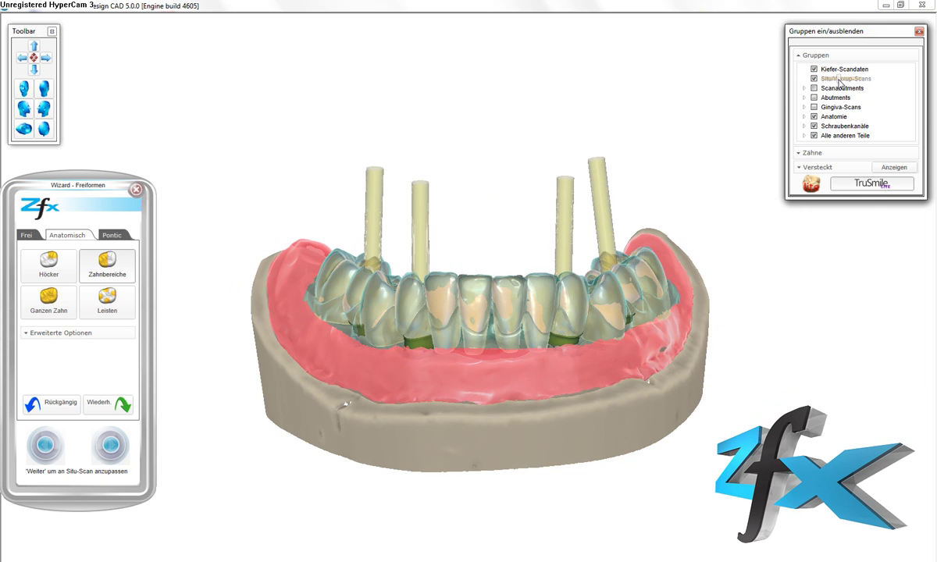
{"action": "right_click_drag", "start_coordinate": [619, 245], "coordinate": [325, 344]}
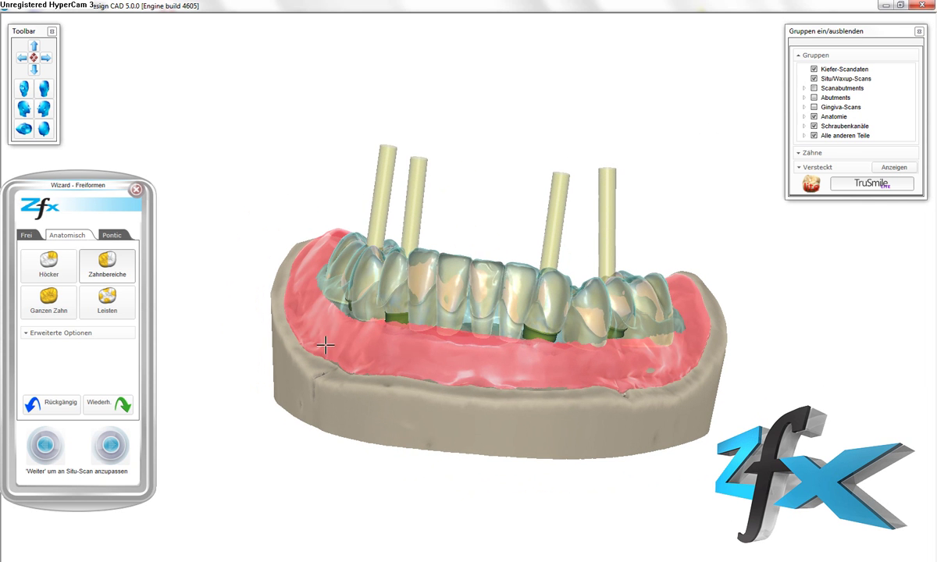
{"action": "left_click", "coordinate": [113, 442]}
- Adapt the model teeth to the wax-up, hide the wax-up scan, and stop the adaptation
{"action": "right_click_drag", "start_coordinate": [534, 336], "coordinate": [673, 217]}
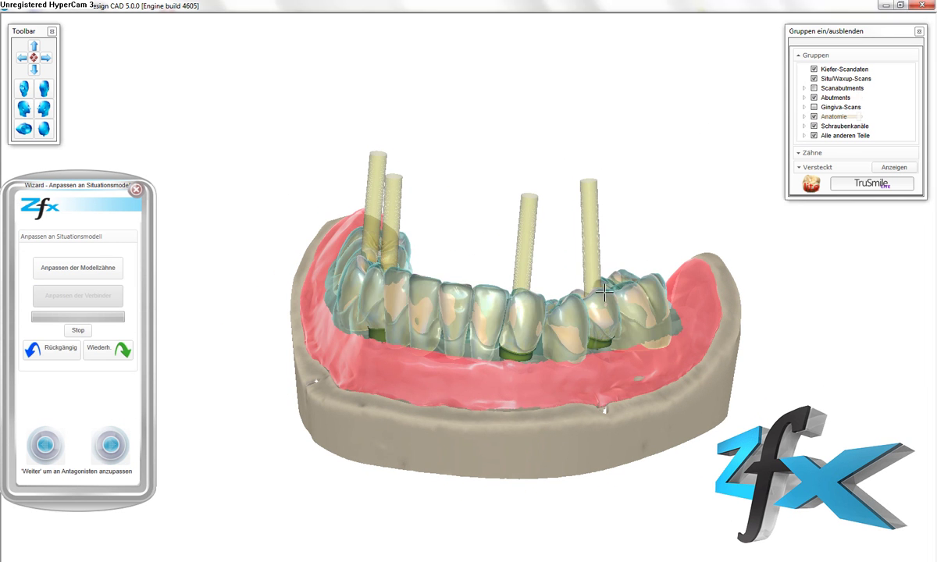
{"action": "scroll", "coordinate": [523, 304], "scroll_direction": "up", "scroll_amount": 3}
{"action": "scroll", "coordinate": [468, 306], "scroll_direction": "up", "scroll_amount": 3}
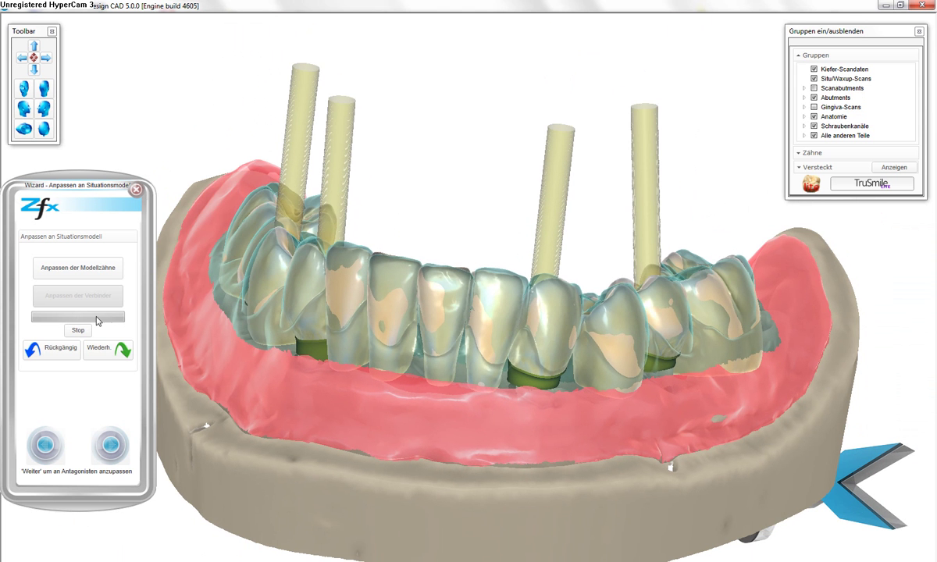
{"action": "left_click", "coordinate": [92, 270]}
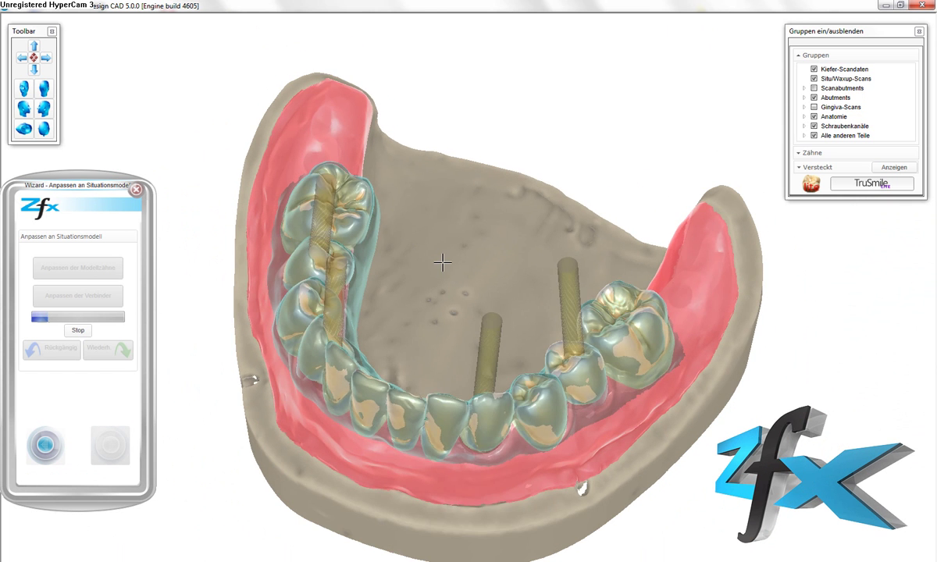
{"action": "left_click", "coordinate": [816, 80]}
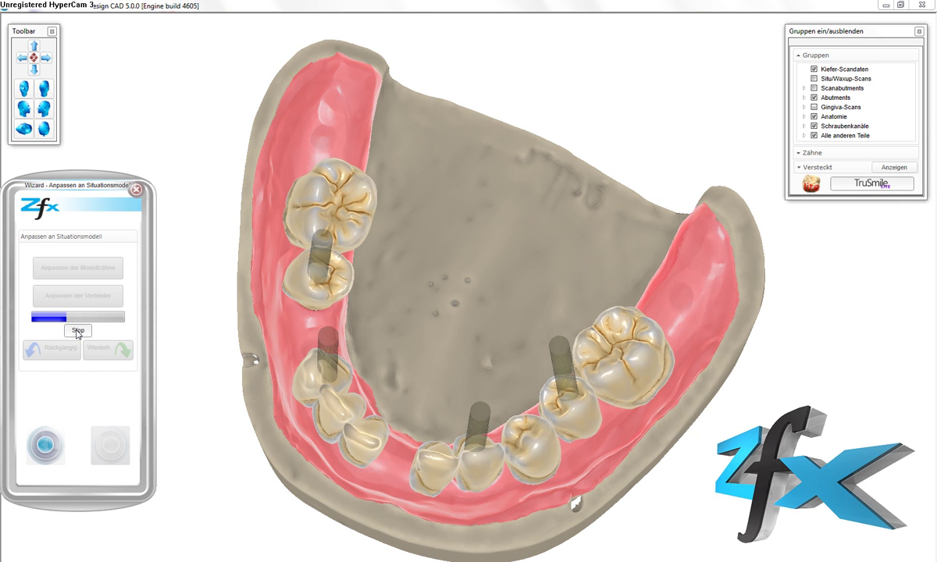
{"action": "left_click", "coordinate": [78, 331]}
- Hide the Kiefer-Scandaten jaw scan and return to Freiformen
{"action": "right_click_drag", "start_coordinate": [456, 412], "coordinate": [514, 391]}
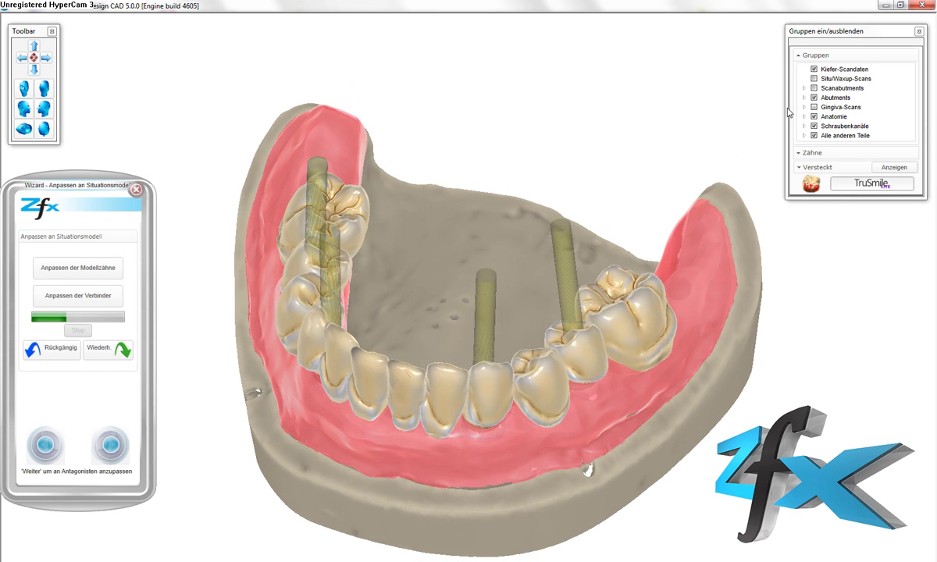
{"action": "right_click_drag", "start_coordinate": [671, 153], "coordinate": [805, 70]}
{"action": "left_click", "coordinate": [814, 70]}
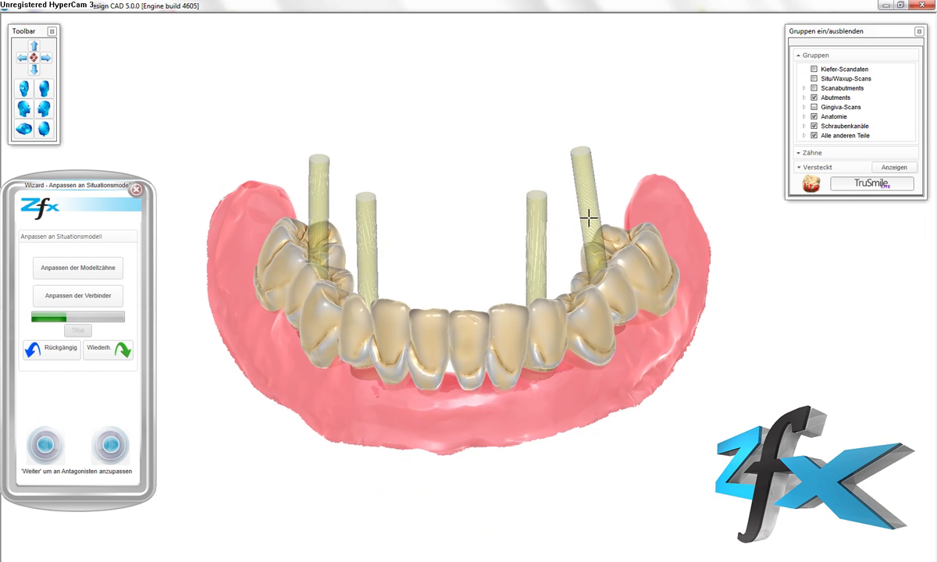
{"action": "left_click", "coordinate": [111, 444]}
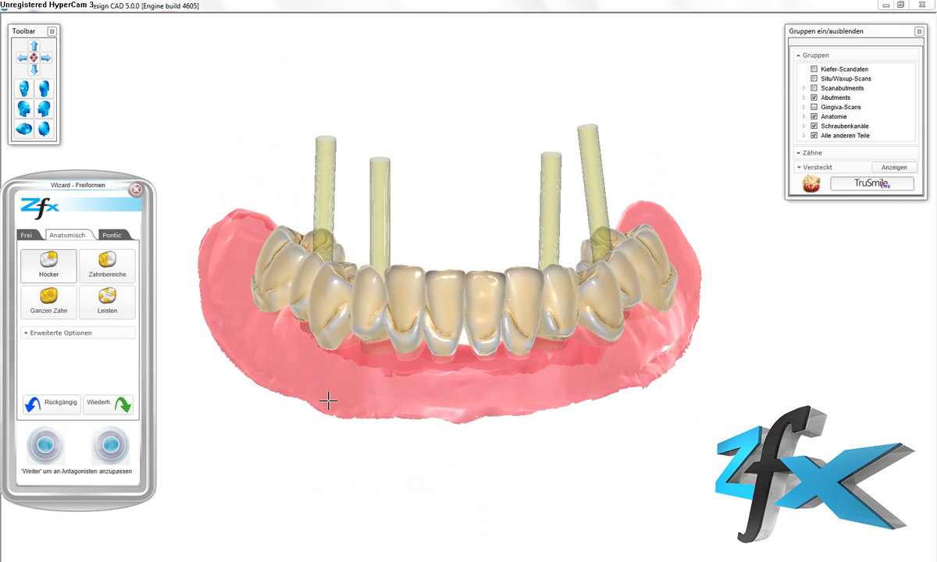
- Select the Glätten brush on the Frei tab and zoom in on the front teeth
{"action": "left_click", "coordinate": [110, 264]}
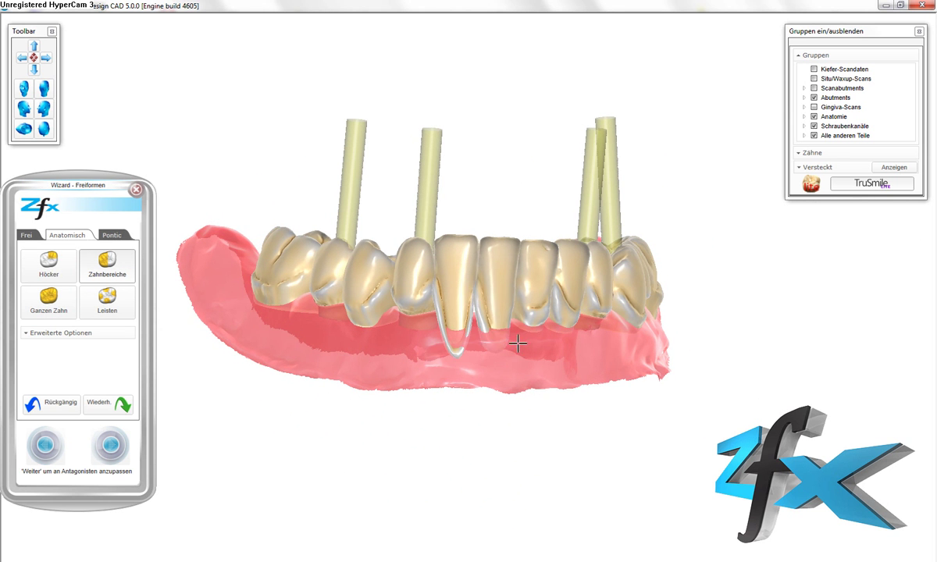
{"action": "mouse_move", "coordinate": [526, 357]}
{"action": "right_mouse_down"}
{"action": "mouse_move", "coordinate": [518, 333]}
{"action": "mouse_move", "coordinate": [515, 352]}
{"action": "mouse_move", "coordinate": [539, 312]}
{"action": "mouse_move", "coordinate": [532, 305]}
{"action": "right_mouse_up"}
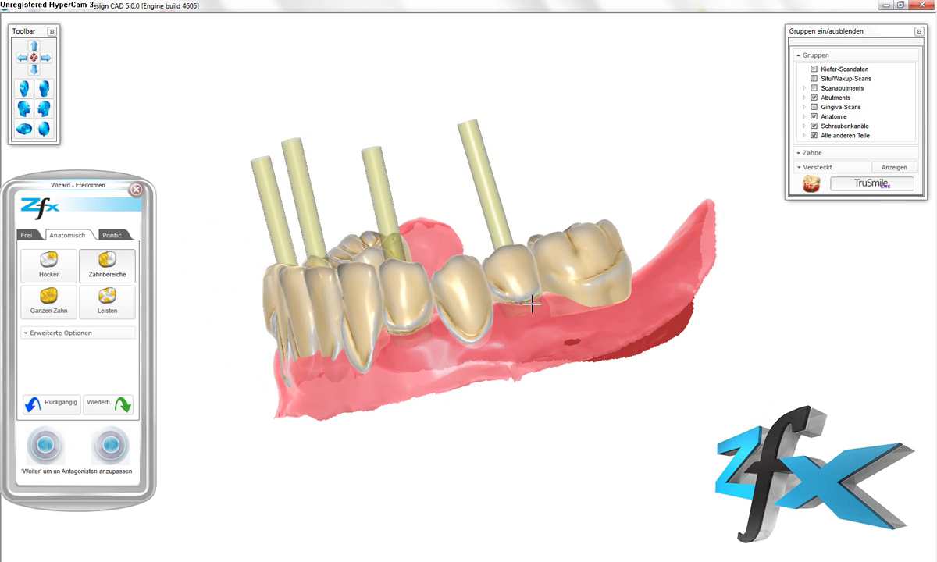
{"action": "left_click", "coordinate": [27, 234]}
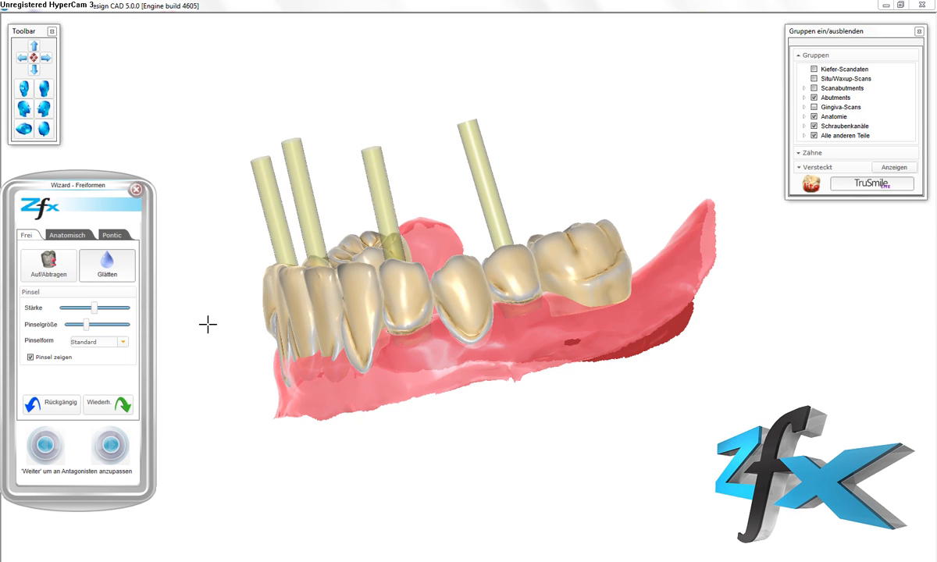
{"action": "scroll", "coordinate": [351, 346], "scroll_direction": "up", "scroll_amount": 3}
{"action": "right_click_drag", "start_coordinate": [314, 303], "coordinate": [416, 335]}
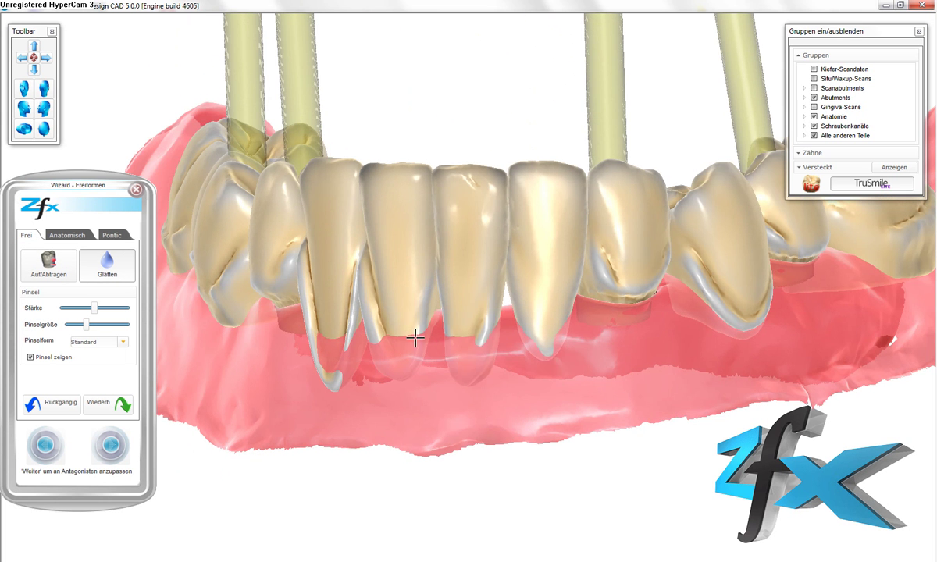
{"action": "mouse_move", "coordinate": [382, 295]}
{"action": "right_mouse_down"}
{"action": "mouse_move", "coordinate": [394, 348]}
{"action": "mouse_move", "coordinate": [460, 286]}
{"action": "right_mouse_up"}
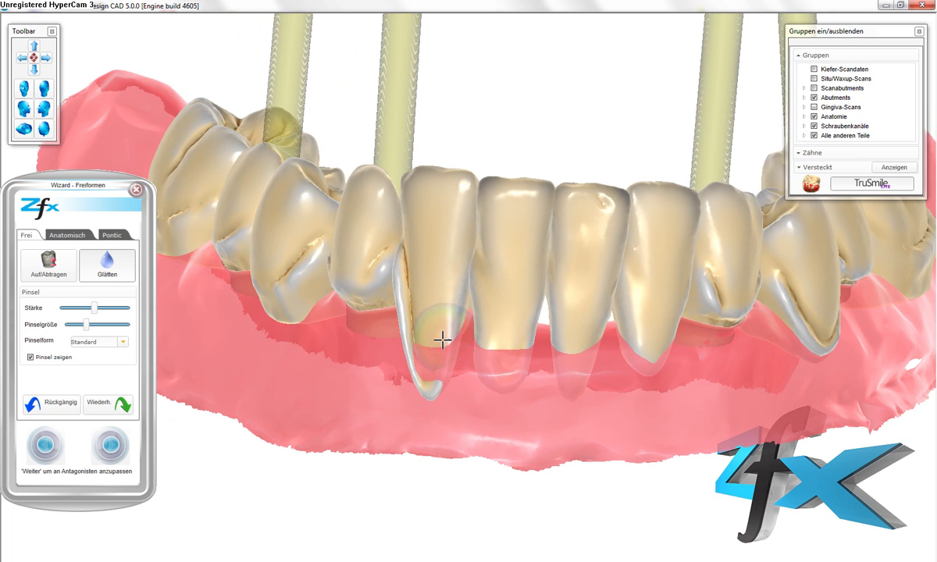
- Smooth the lower front teeth toward the premolar and inspect the arch from several angles
{"action": "mouse_move", "coordinate": [445, 376]}
{"action": "right_mouse_down"}
{"action": "mouse_move", "coordinate": [438, 395]}
{"action": "mouse_move", "coordinate": [433, 328]}
{"action": "mouse_move", "coordinate": [457, 287]}
{"action": "right_mouse_up"}
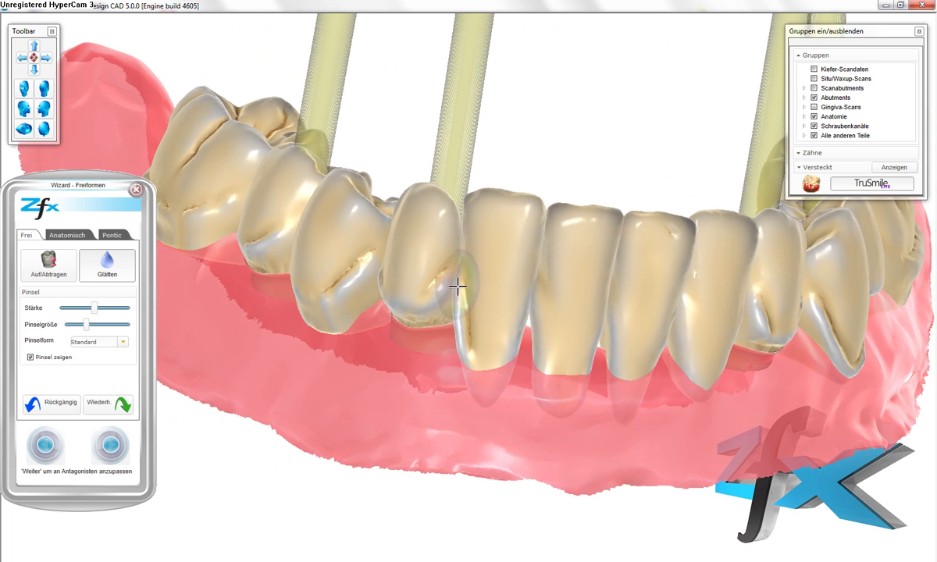
{"action": "right_click_drag", "start_coordinate": [382, 292], "coordinate": [444, 313]}
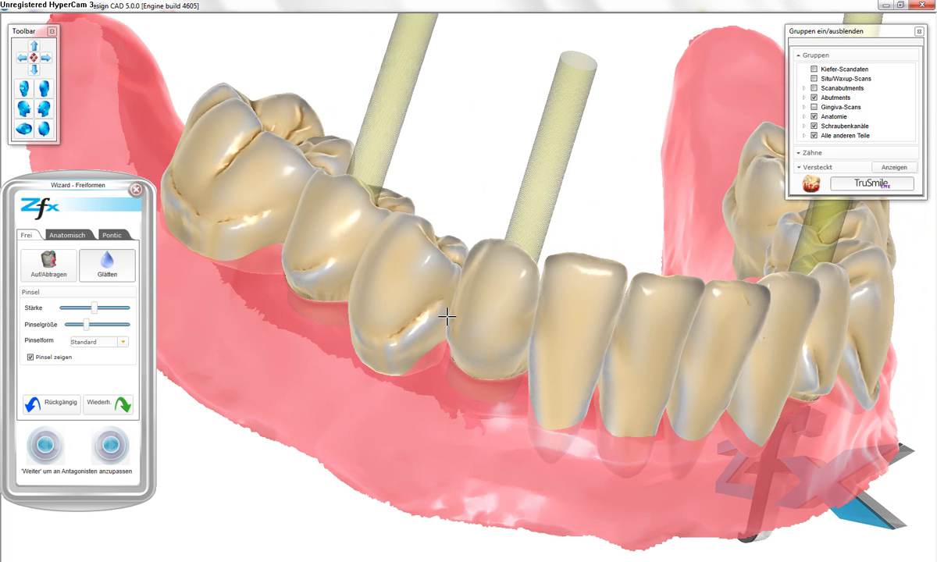
{"action": "right_click_drag", "start_coordinate": [344, 328], "coordinate": [394, 305]}
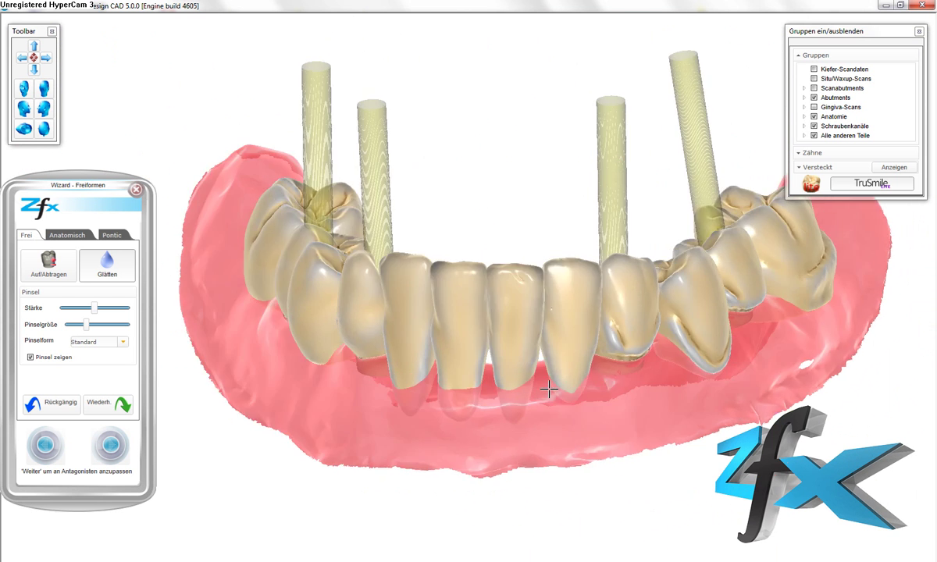
{"action": "right_click_drag", "start_coordinate": [550, 388], "coordinate": [518, 380]}
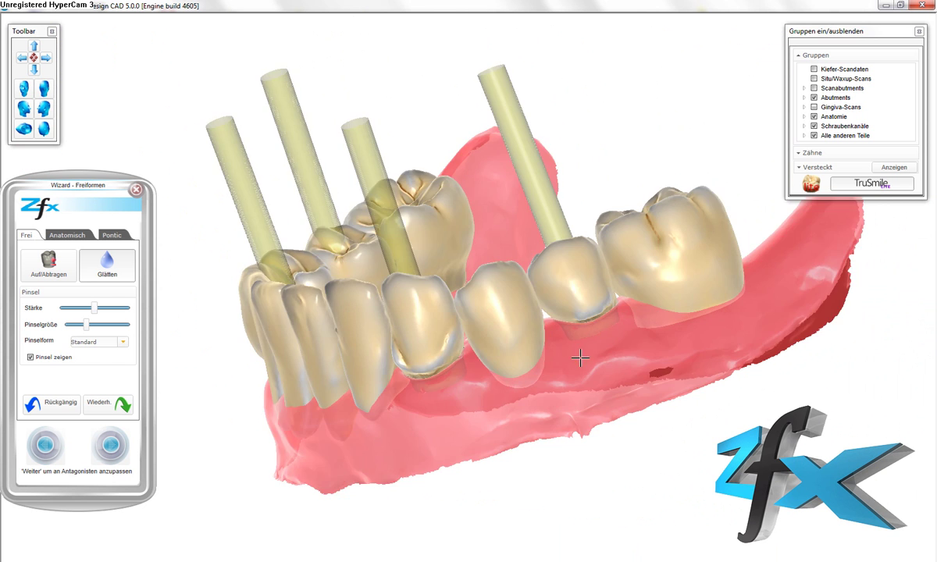
{"action": "right_click_drag", "start_coordinate": [580, 360], "coordinate": [515, 375]}
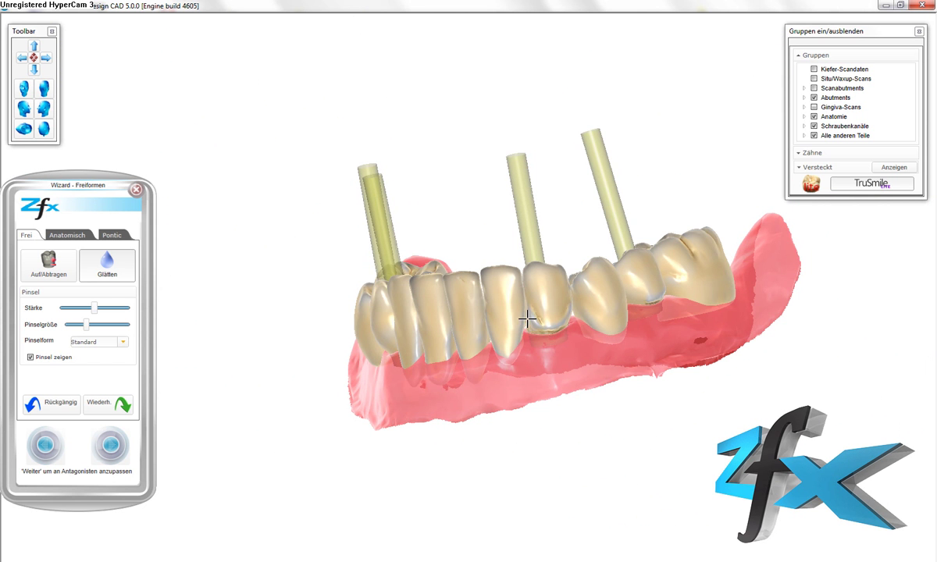
{"action": "mouse_move", "coordinate": [569, 312]}
{"action": "right_mouse_down"}
{"action": "mouse_move", "coordinate": [562, 335]}
{"action": "mouse_move", "coordinate": [506, 379]}
{"action": "mouse_move", "coordinate": [516, 377]}
{"action": "right_mouse_up"}
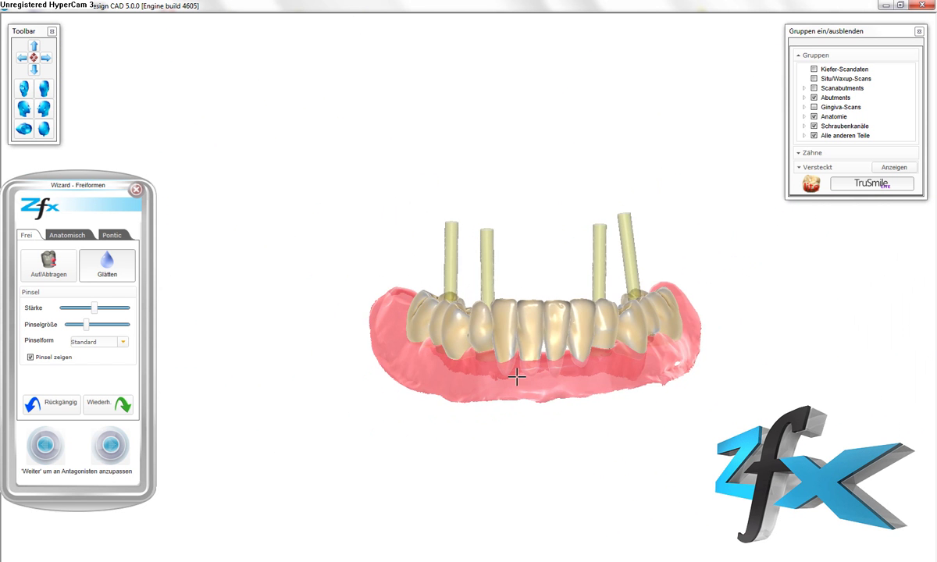
{"action": "scroll", "coordinate": [517, 377], "scroll_direction": "up", "scroll_amount": 3}
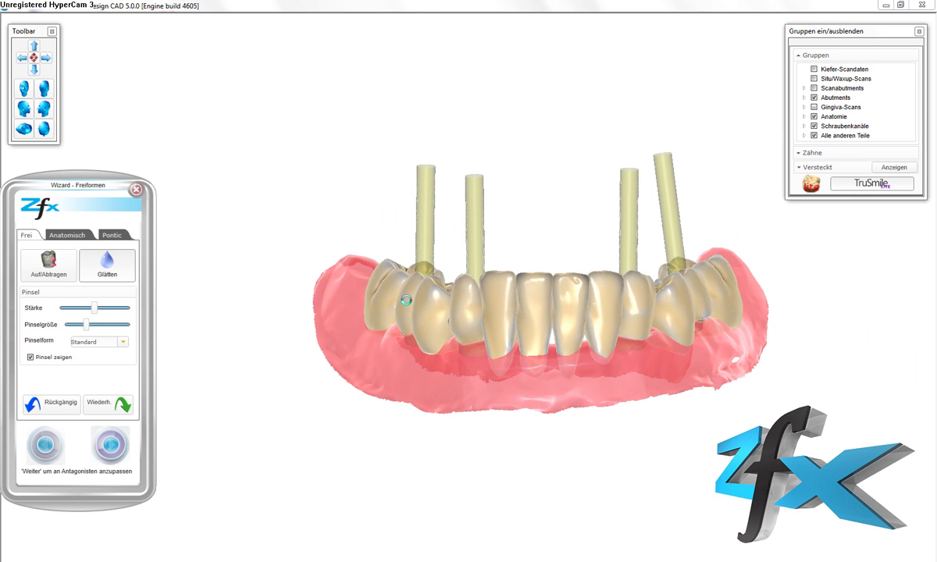
- Pass the antagonist step, hide Situ/Waxup-Scans, and open Schrumpfen at 0,4 mm thickness, 1,2 mm depth
{"action": "left_click", "coordinate": [110, 446]}
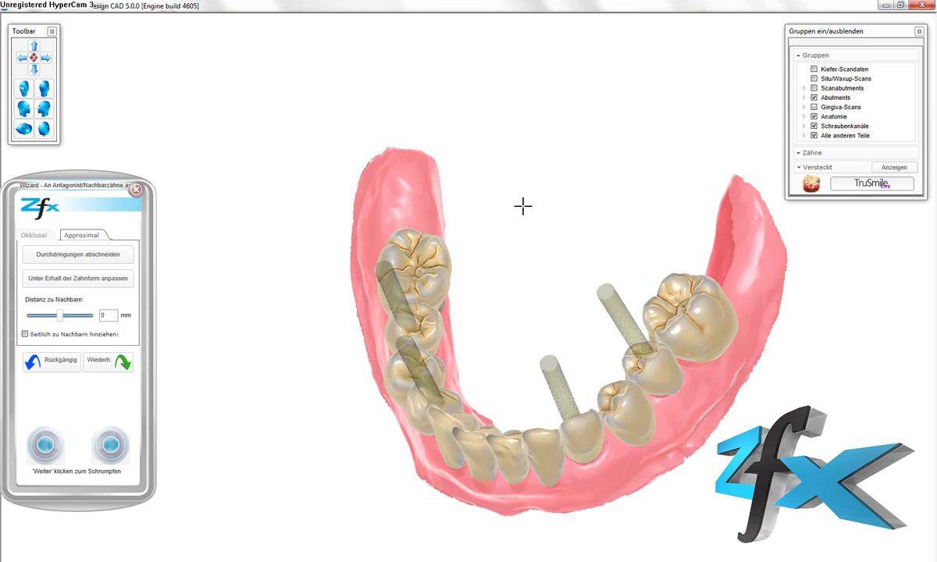
{"action": "left_click", "coordinate": [815, 78]}
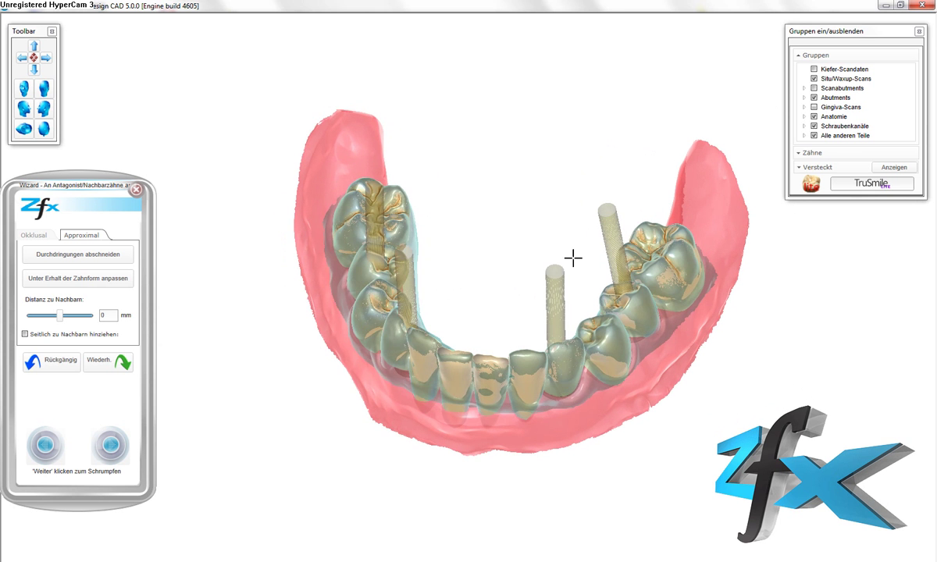
{"action": "left_click", "coordinate": [815, 79]}
{"action": "left_click", "coordinate": [123, 447]}
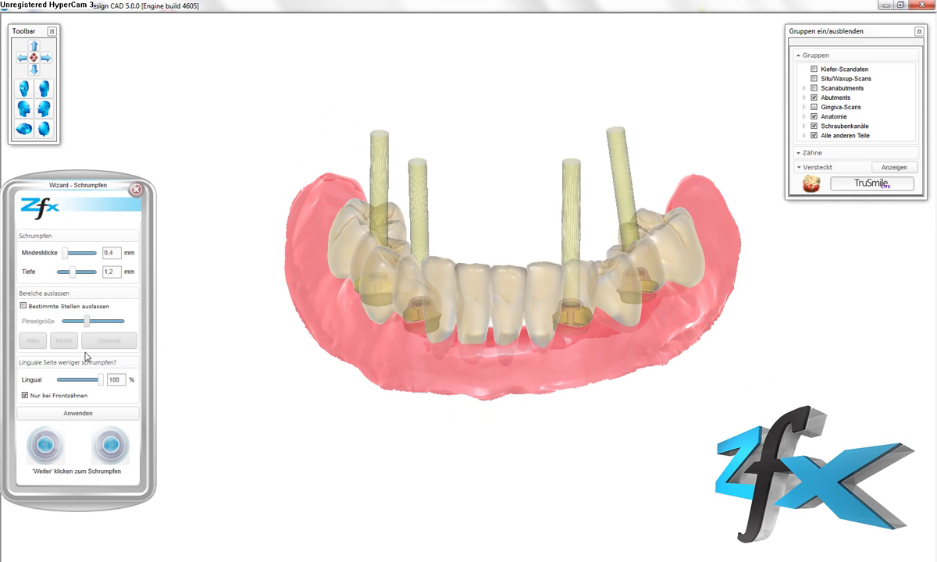
- Shrink the crowns with a 0,8 mm depth and hide Anatomie to show the reduced copings
{"action": "double_click", "coordinate": [104, 273]}
{"action": "type", "text": "0,8"}
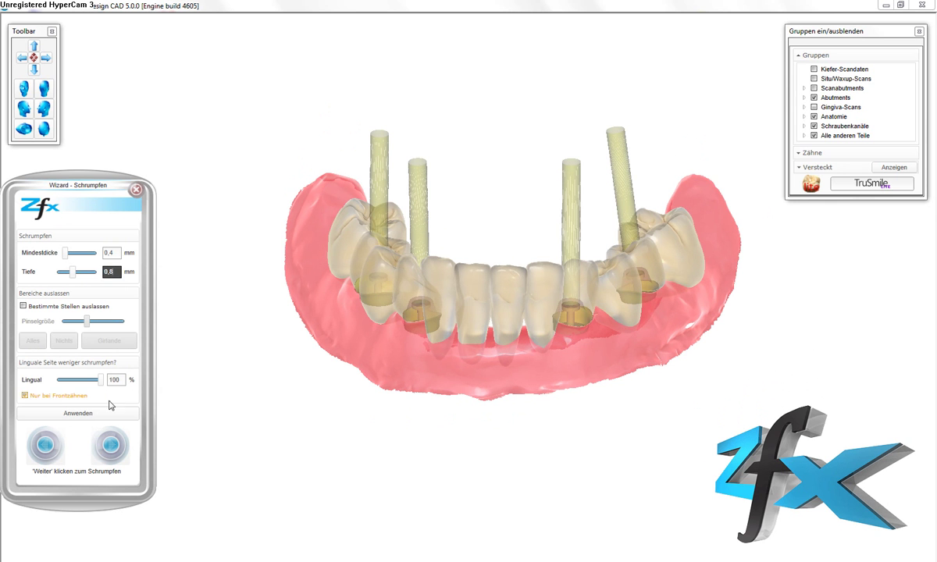
{"action": "left_click", "coordinate": [111, 413]}
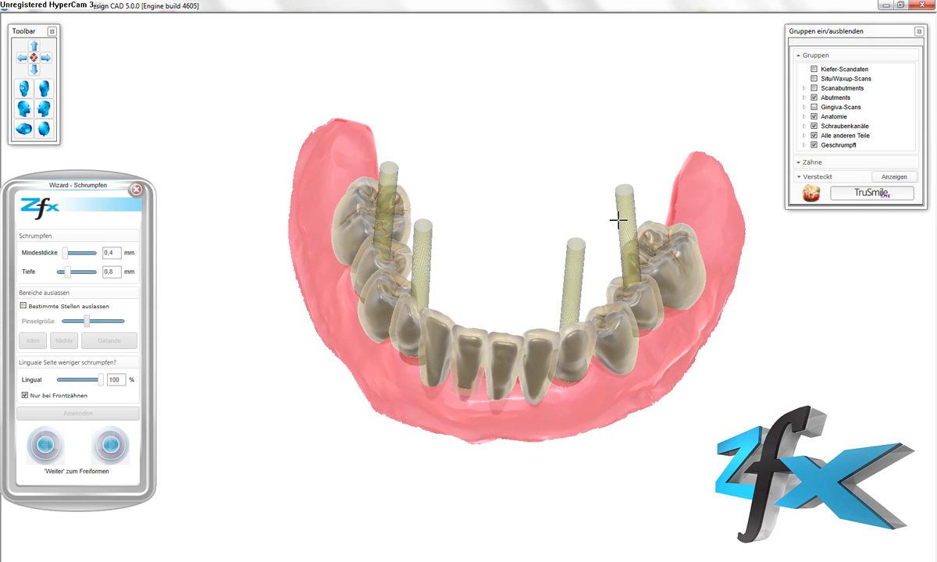
{"action": "left_click", "coordinate": [814, 116]}
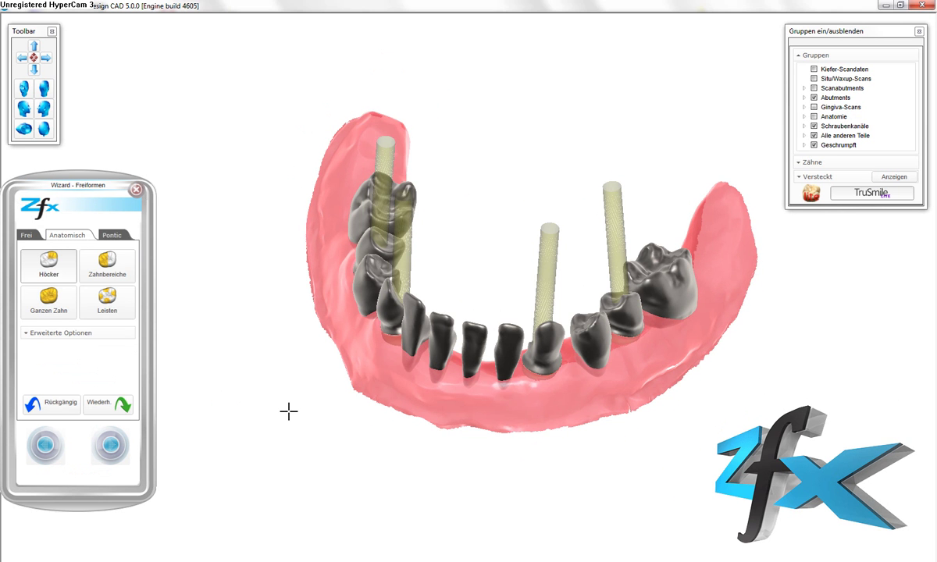
- Enter free-forming with the Glätten brush and orbit to a frontal view of the framework
{"action": "left_click", "coordinate": [111, 234]}
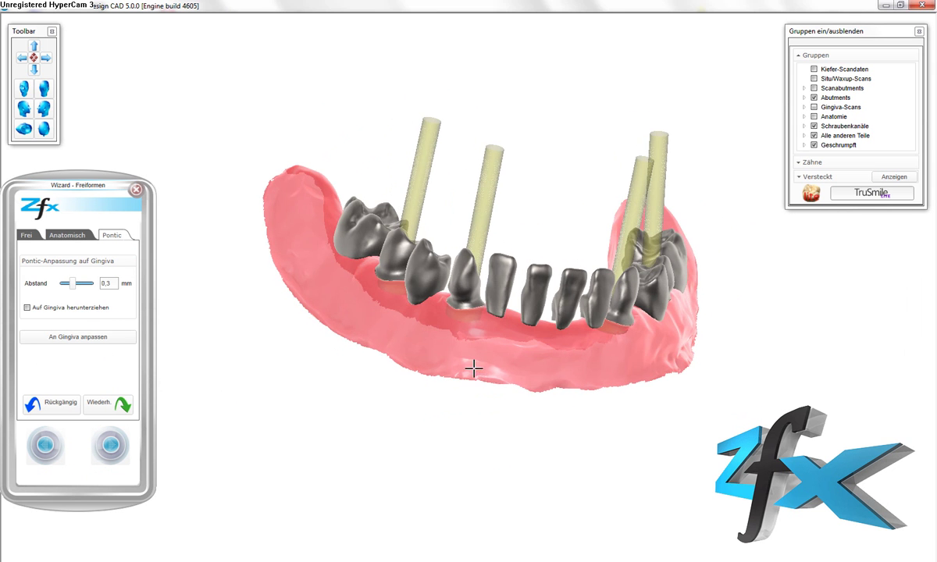
{"action": "left_click", "coordinate": [29, 235]}
{"action": "left_click", "coordinate": [107, 264]}
{"action": "scroll", "coordinate": [507, 314], "scroll_direction": "up", "scroll_amount": 3}
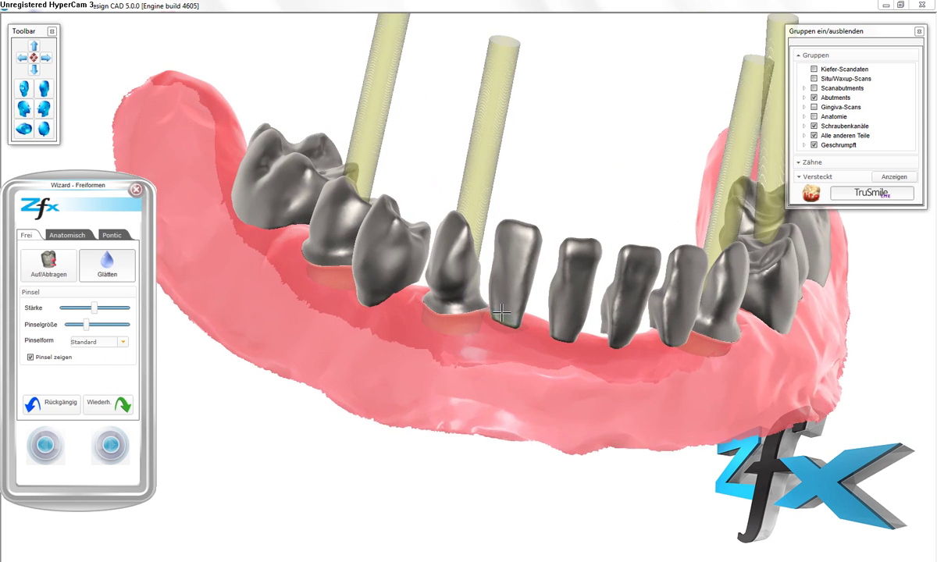
{"action": "scroll", "coordinate": [507, 314], "scroll_direction": "up", "scroll_amount": 3}
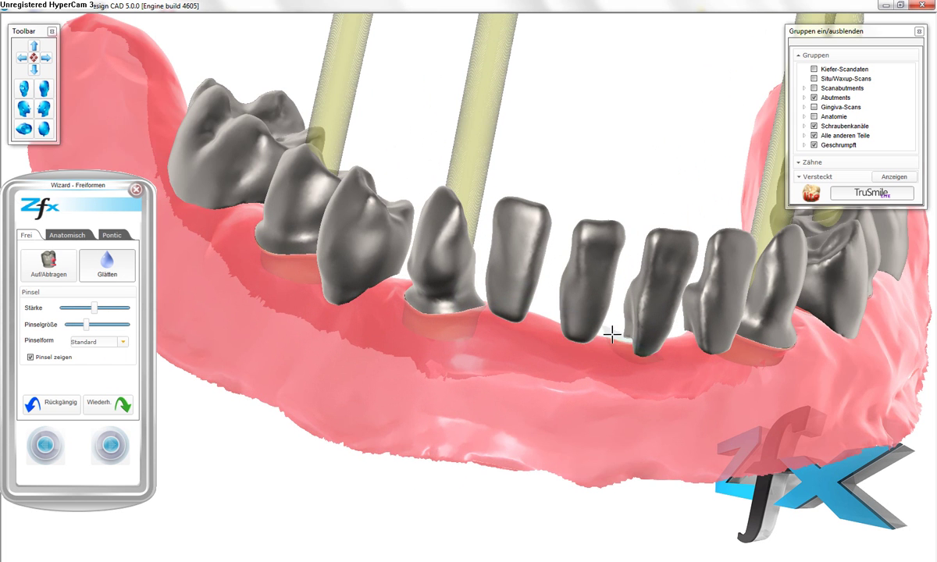
{"action": "mouse_move", "coordinate": [611, 391]}
{"action": "right_mouse_down"}
{"action": "mouse_move", "coordinate": [561, 291]}
{"action": "mouse_move", "coordinate": [592, 281]}
{"action": "mouse_move", "coordinate": [595, 290]}
{"action": "right_mouse_up"}
{"action": "scroll", "coordinate": [617, 281], "scroll_direction": "down", "scroll_amount": 2}
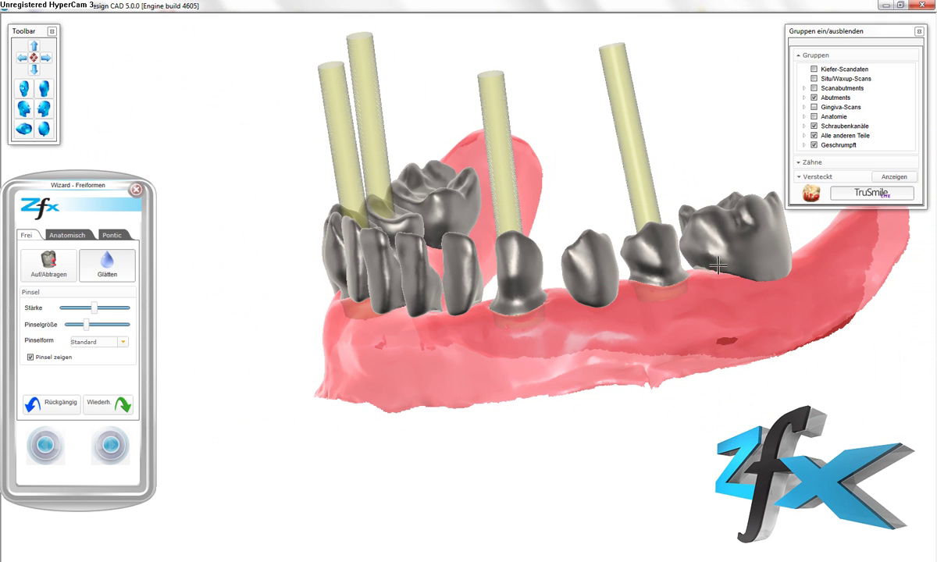
- Inspect the reduced framework from several sides, then display the Situ/Waxup scans over it
{"action": "mouse_move", "coordinate": [687, 253]}
{"action": "right_mouse_down"}
{"action": "mouse_move", "coordinate": [556, 273]}
{"action": "mouse_move", "coordinate": [506, 267]}
{"action": "right_mouse_up"}
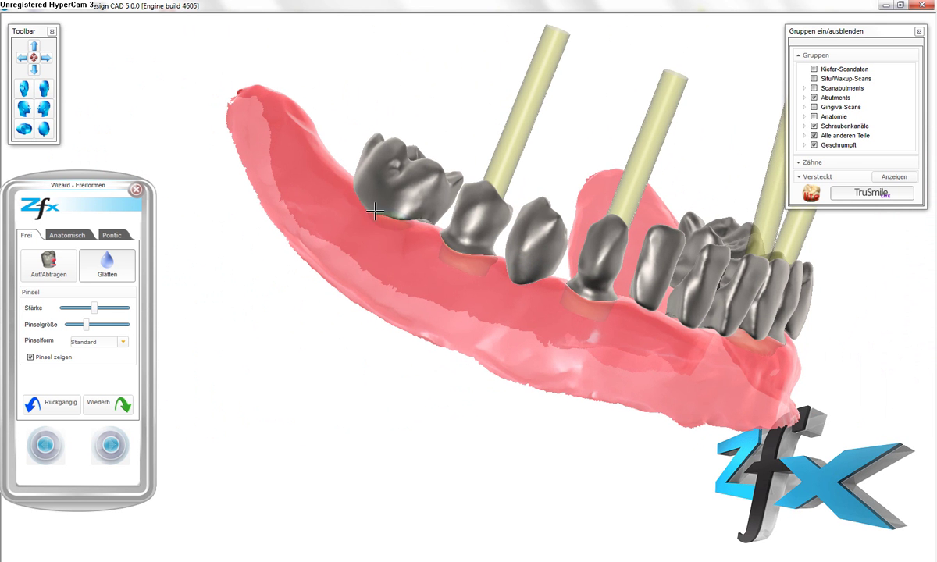
{"action": "mouse_move", "coordinate": [380, 209]}
{"action": "right_mouse_down"}
{"action": "mouse_move", "coordinate": [493, 203]}
{"action": "mouse_move", "coordinate": [510, 184]}
{"action": "mouse_move", "coordinate": [569, 225]}
{"action": "mouse_move", "coordinate": [508, 219]}
{"action": "mouse_move", "coordinate": [605, 189]}
{"action": "right_mouse_up"}
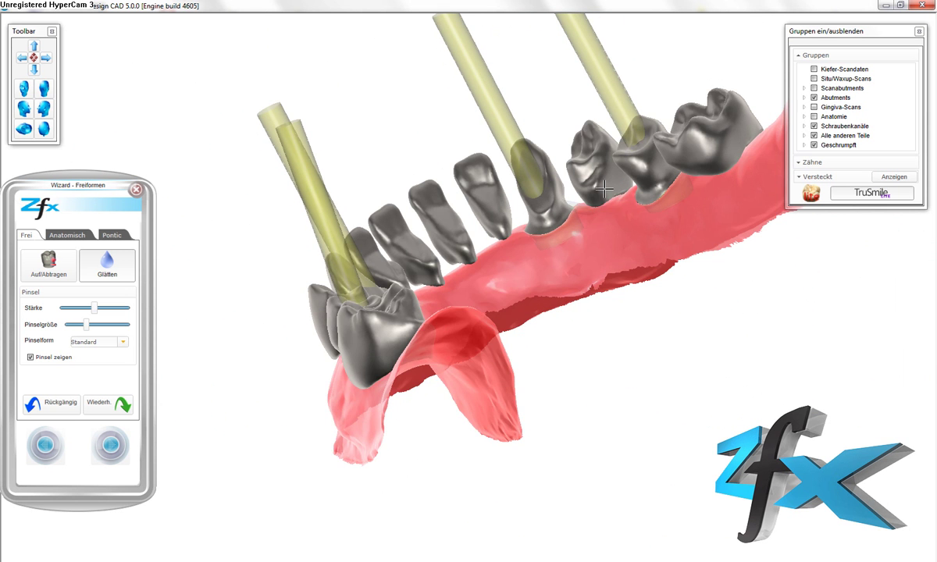
{"action": "right_click_drag", "start_coordinate": [546, 191], "coordinate": [515, 209]}
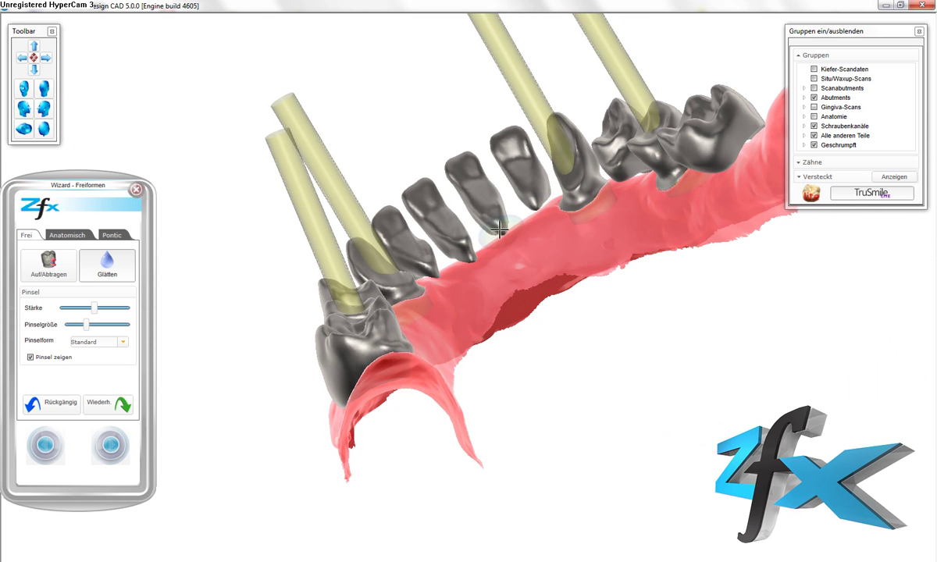
{"action": "right_click_drag", "start_coordinate": [438, 235], "coordinate": [466, 202]}
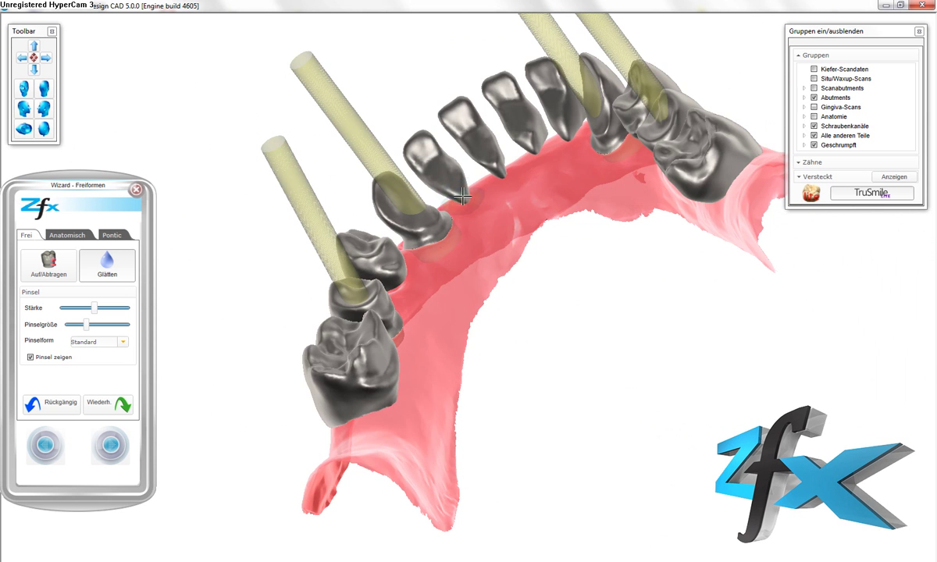
{"action": "right_click_drag", "start_coordinate": [512, 139], "coordinate": [406, 235]}
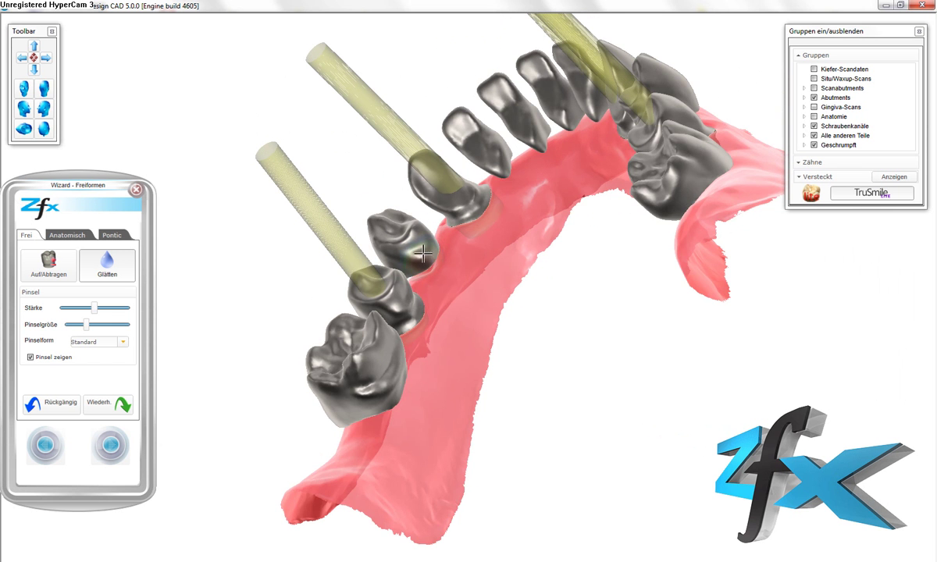
{"action": "mouse_move", "coordinate": [367, 332]}
{"action": "right_mouse_down"}
{"action": "mouse_move", "coordinate": [408, 374]}
{"action": "mouse_move", "coordinate": [413, 402]}
{"action": "mouse_move", "coordinate": [447, 389]}
{"action": "right_mouse_up"}
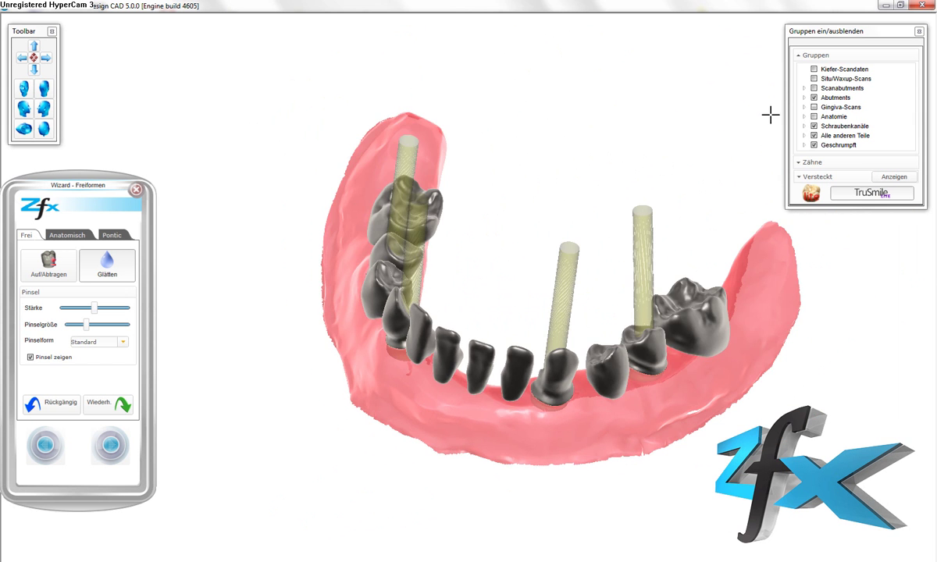
{"action": "left_click", "coordinate": [815, 79]}
{"action": "mouse_move", "coordinate": [589, 220]}
{"action": "right_mouse_down"}
{"action": "mouse_move", "coordinate": [573, 217]}
{"action": "mouse_move", "coordinate": [571, 325]}
{"action": "mouse_move", "coordinate": [573, 216]}
{"action": "mouse_move", "coordinate": [479, 259]}
{"action": "right_mouse_up"}
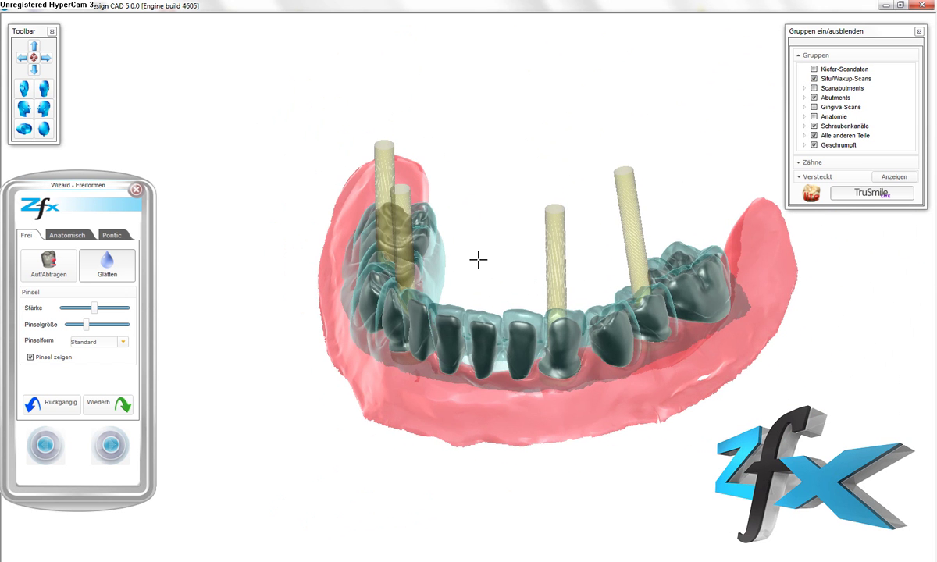
- Connect the reduced crowns with 6 mm² cross-section connectors, then orbit to inspect them
{"action": "left_click", "coordinate": [117, 441]}
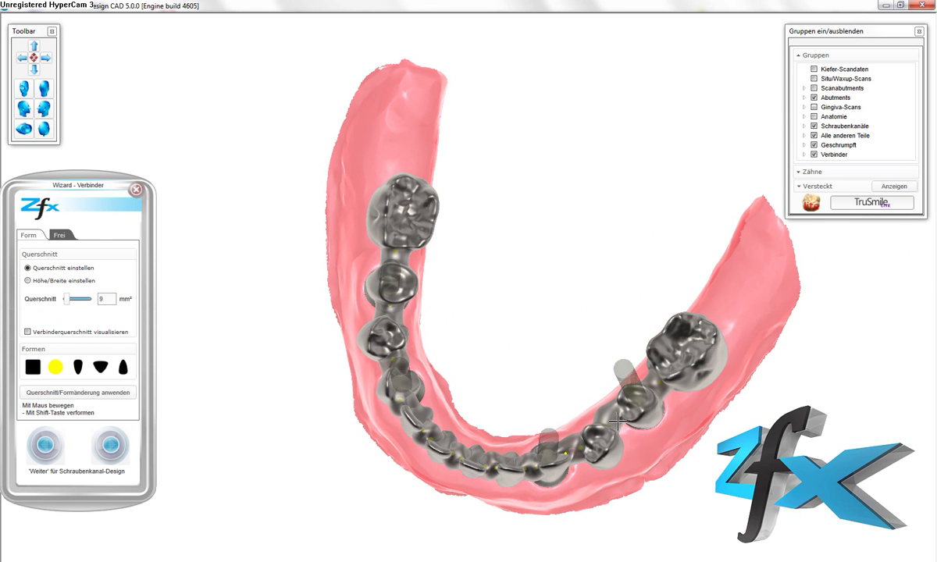
{"action": "left_click_drag", "start_coordinate": [66, 299], "coordinate": [62, 300]}
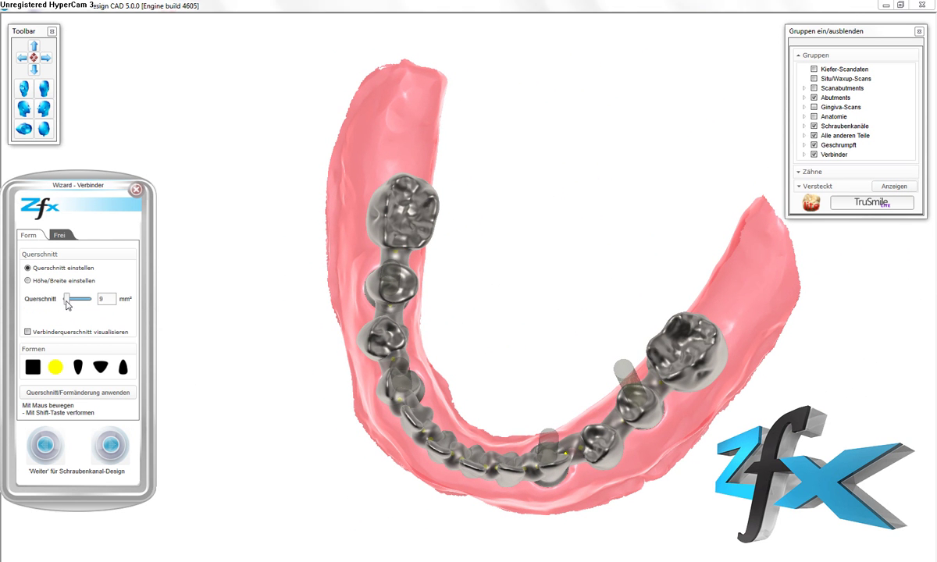
{"action": "left_click", "coordinate": [78, 392]}
{"action": "right_click_drag", "start_coordinate": [527, 414], "coordinate": [616, 433]}
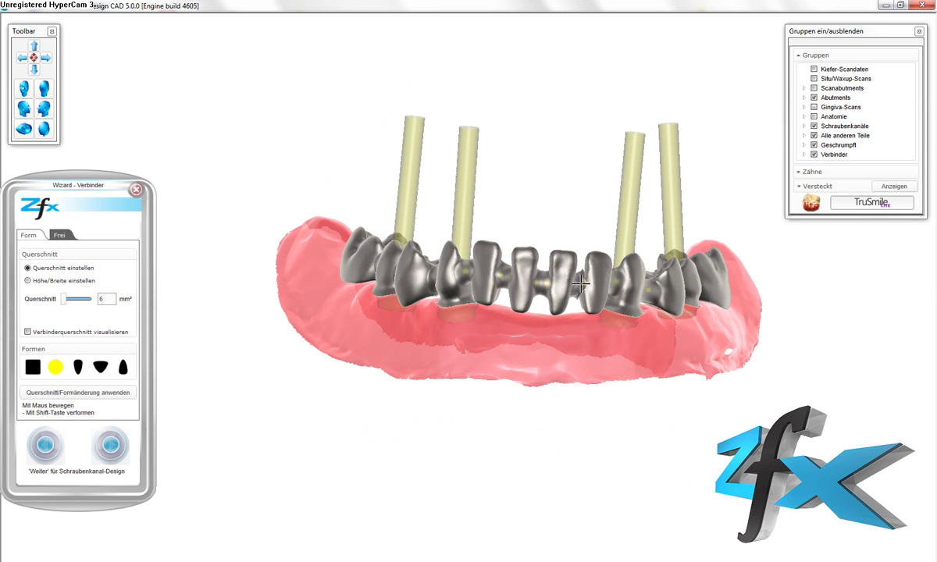
{"action": "mouse_move", "coordinate": [497, 284]}
{"action": "right_mouse_down"}
{"action": "mouse_move", "coordinate": [511, 276]}
{"action": "mouse_move", "coordinate": [551, 297]}
{"action": "mouse_move", "coordinate": [585, 290]}
{"action": "mouse_move", "coordinate": [547, 311]}
{"action": "right_mouse_up"}
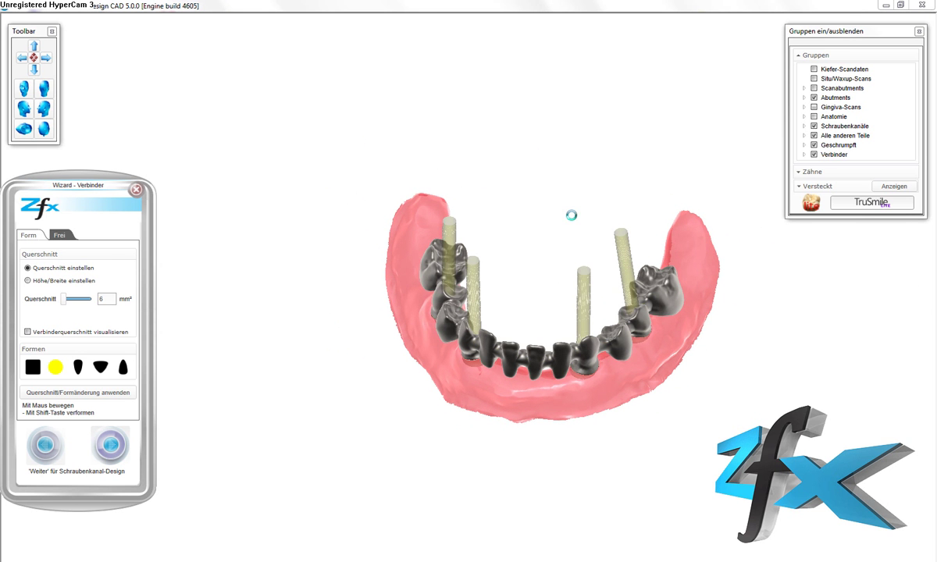
- Go to screw-channel design and tilt the right implant's screw channel into position
{"action": "mouse_move", "coordinate": [555, 274]}
{"action": "right_mouse_down"}
{"action": "mouse_move", "coordinate": [462, 268]}
{"action": "mouse_move", "coordinate": [494, 209]}
{"action": "mouse_move", "coordinate": [502, 269]}
{"action": "right_mouse_up"}
{"action": "scroll", "coordinate": [469, 283], "scroll_direction": "up", "scroll_amount": 3}
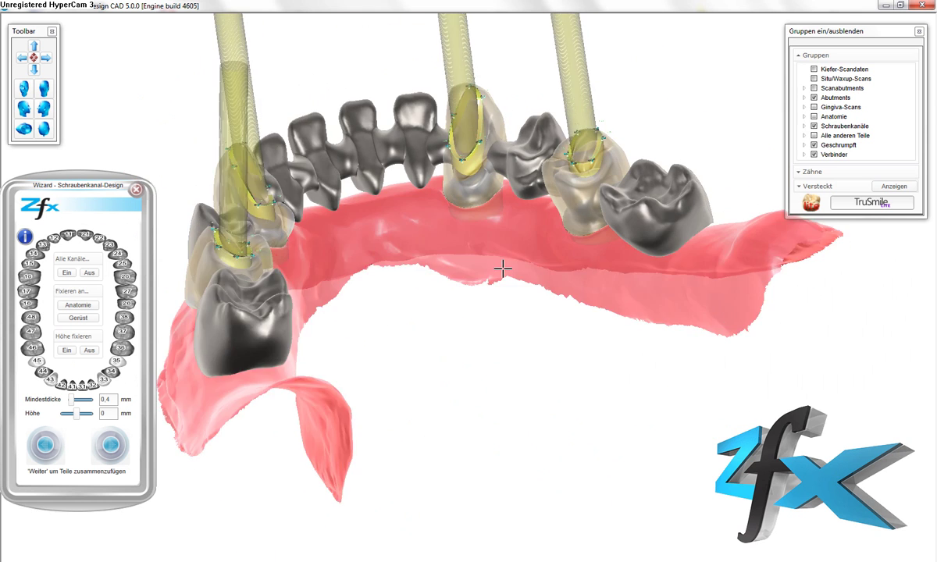
{"action": "scroll", "coordinate": [590, 158], "scroll_direction": "up", "scroll_amount": 3}
{"action": "mouse_move", "coordinate": [591, 159]}
{"action": "left_mouse_down"}
{"action": "mouse_move", "coordinate": [576, 151]}
{"action": "mouse_move", "coordinate": [577, 106]}
{"action": "mouse_move", "coordinate": [567, 118]}
{"action": "mouse_move", "coordinate": [578, 114]}
{"action": "mouse_move", "coordinate": [540, 125]}
{"action": "left_mouse_up"}
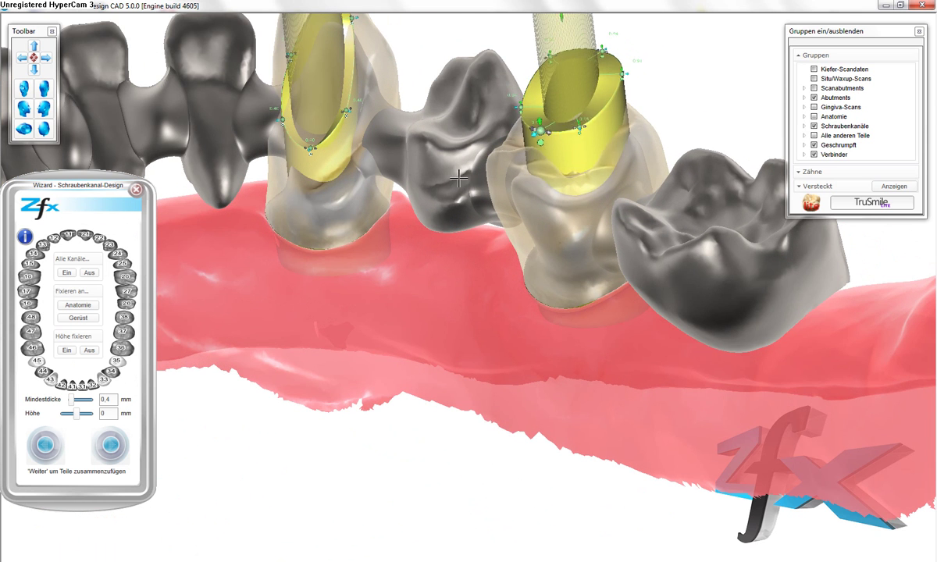
{"action": "left_click", "coordinate": [90, 273]}
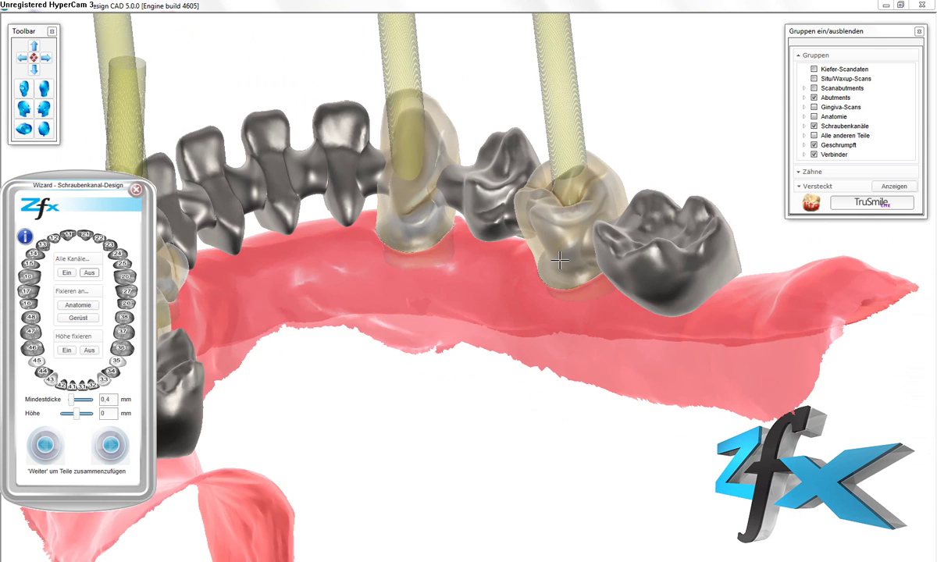
- Switch on all four screw channels and view the whole bridge from above
{"action": "left_click", "coordinate": [68, 274]}
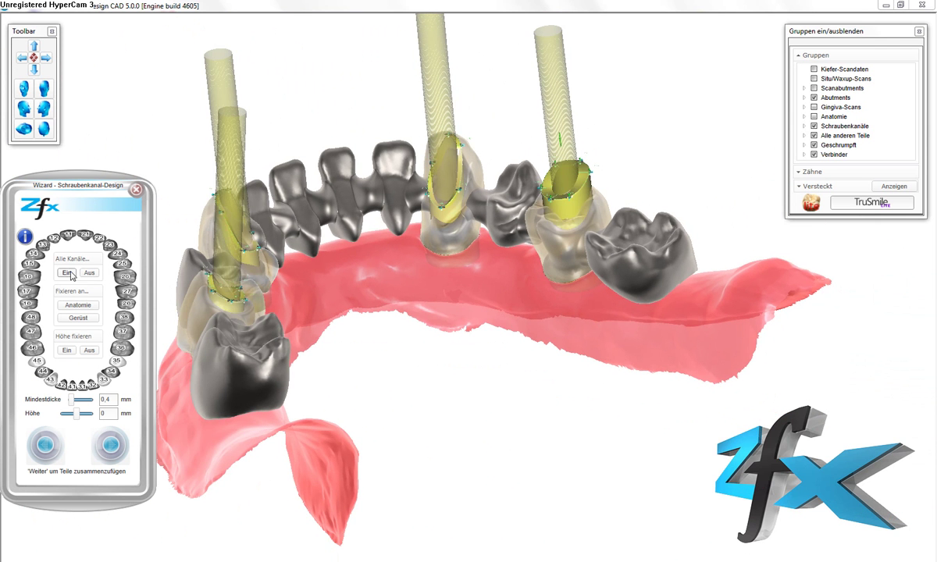
{"action": "scroll", "coordinate": [469, 200], "scroll_direction": "up", "scroll_amount": 3}
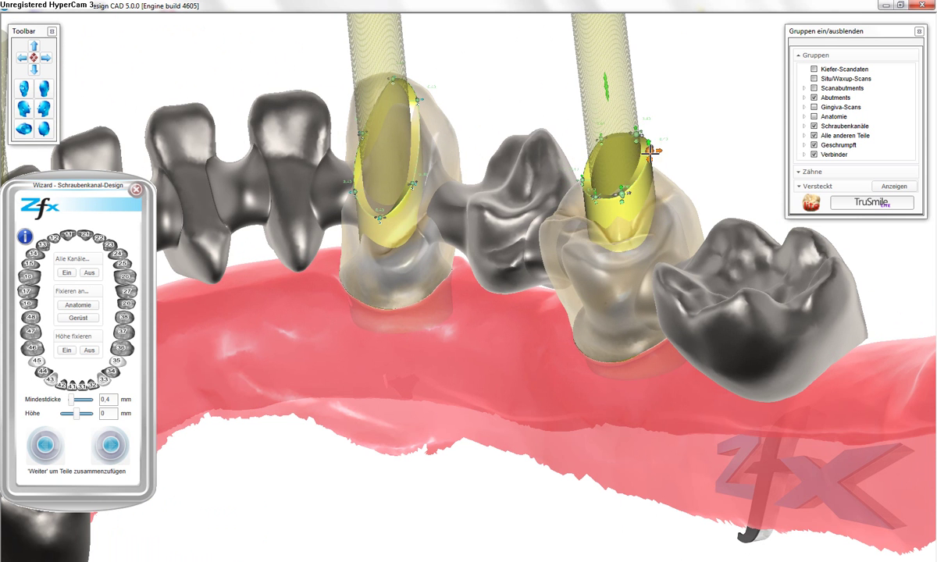
{"action": "mouse_move", "coordinate": [621, 203]}
{"action": "right_mouse_down"}
{"action": "mouse_move", "coordinate": [600, 293]}
{"action": "mouse_move", "coordinate": [496, 372]}
{"action": "right_mouse_up"}
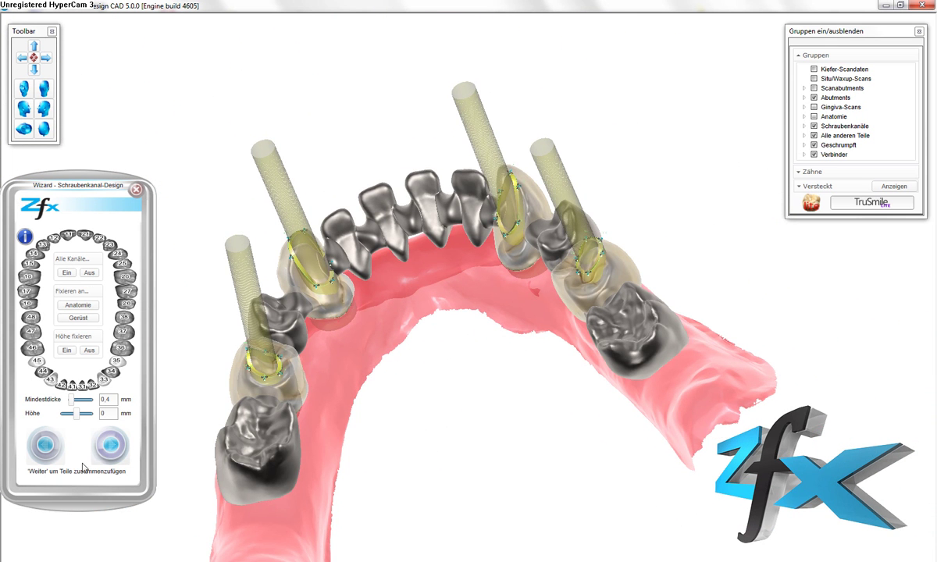
- Merge the framework into one piece and show it on the gingiva and jaw model scans
{"action": "left_click", "coordinate": [108, 445]}
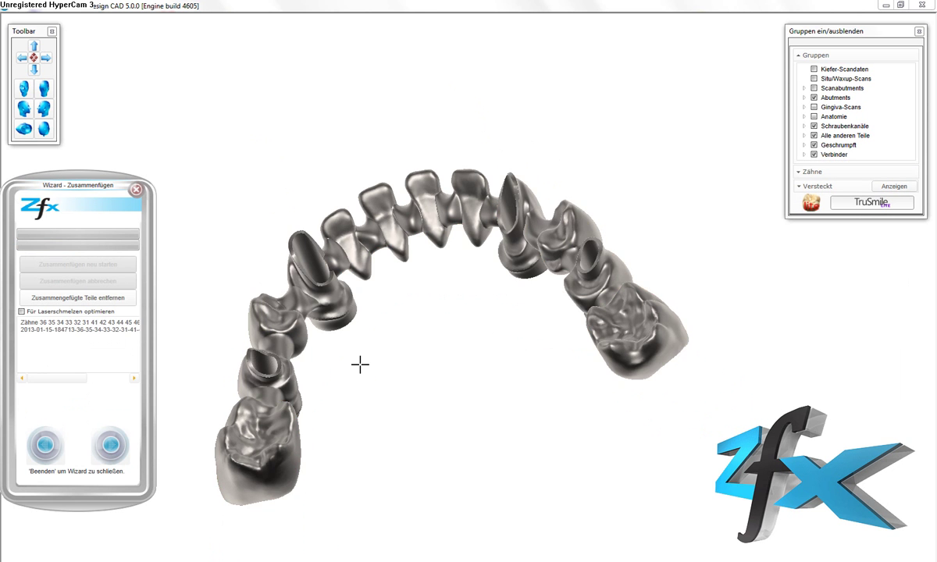
{"action": "mouse_move", "coordinate": [387, 403]}
{"action": "right_mouse_down"}
{"action": "mouse_move", "coordinate": [446, 287]}
{"action": "mouse_move", "coordinate": [516, 234]}
{"action": "right_mouse_up"}
{"action": "left_click", "coordinate": [814, 107]}
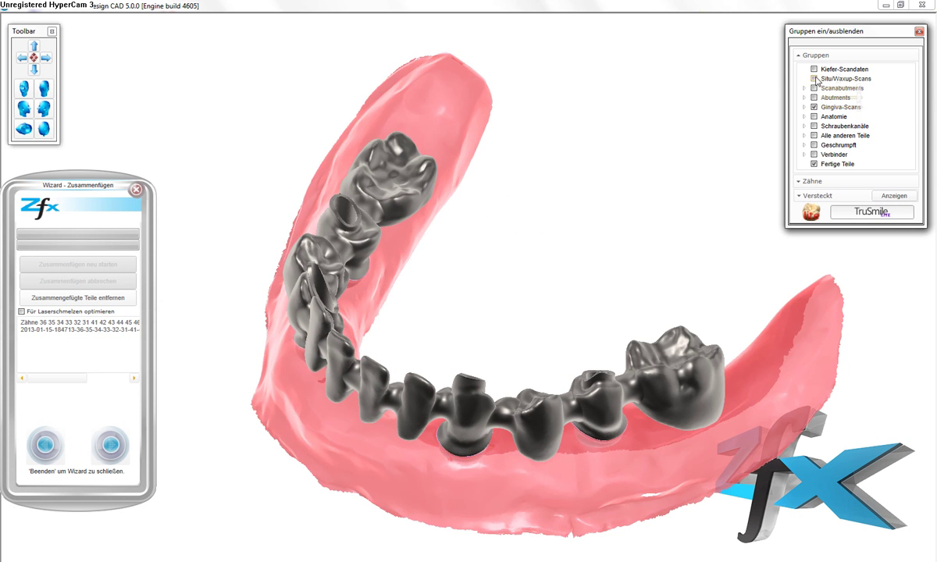
{"action": "left_click", "coordinate": [814, 68]}
{"action": "scroll", "coordinate": [482, 262], "scroll_direction": "down", "scroll_amount": 3}
{"action": "right_click_drag", "start_coordinate": [485, 278], "coordinate": [484, 269]}
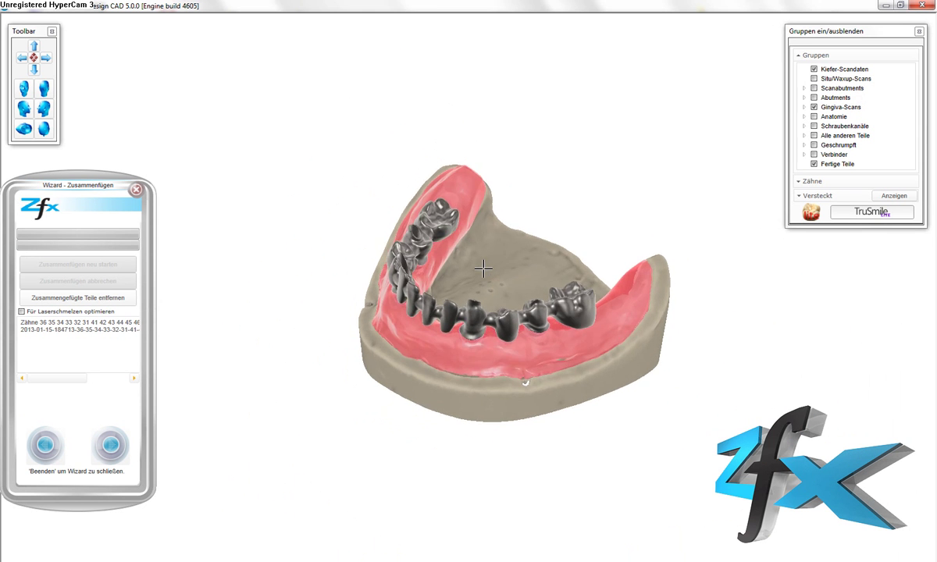